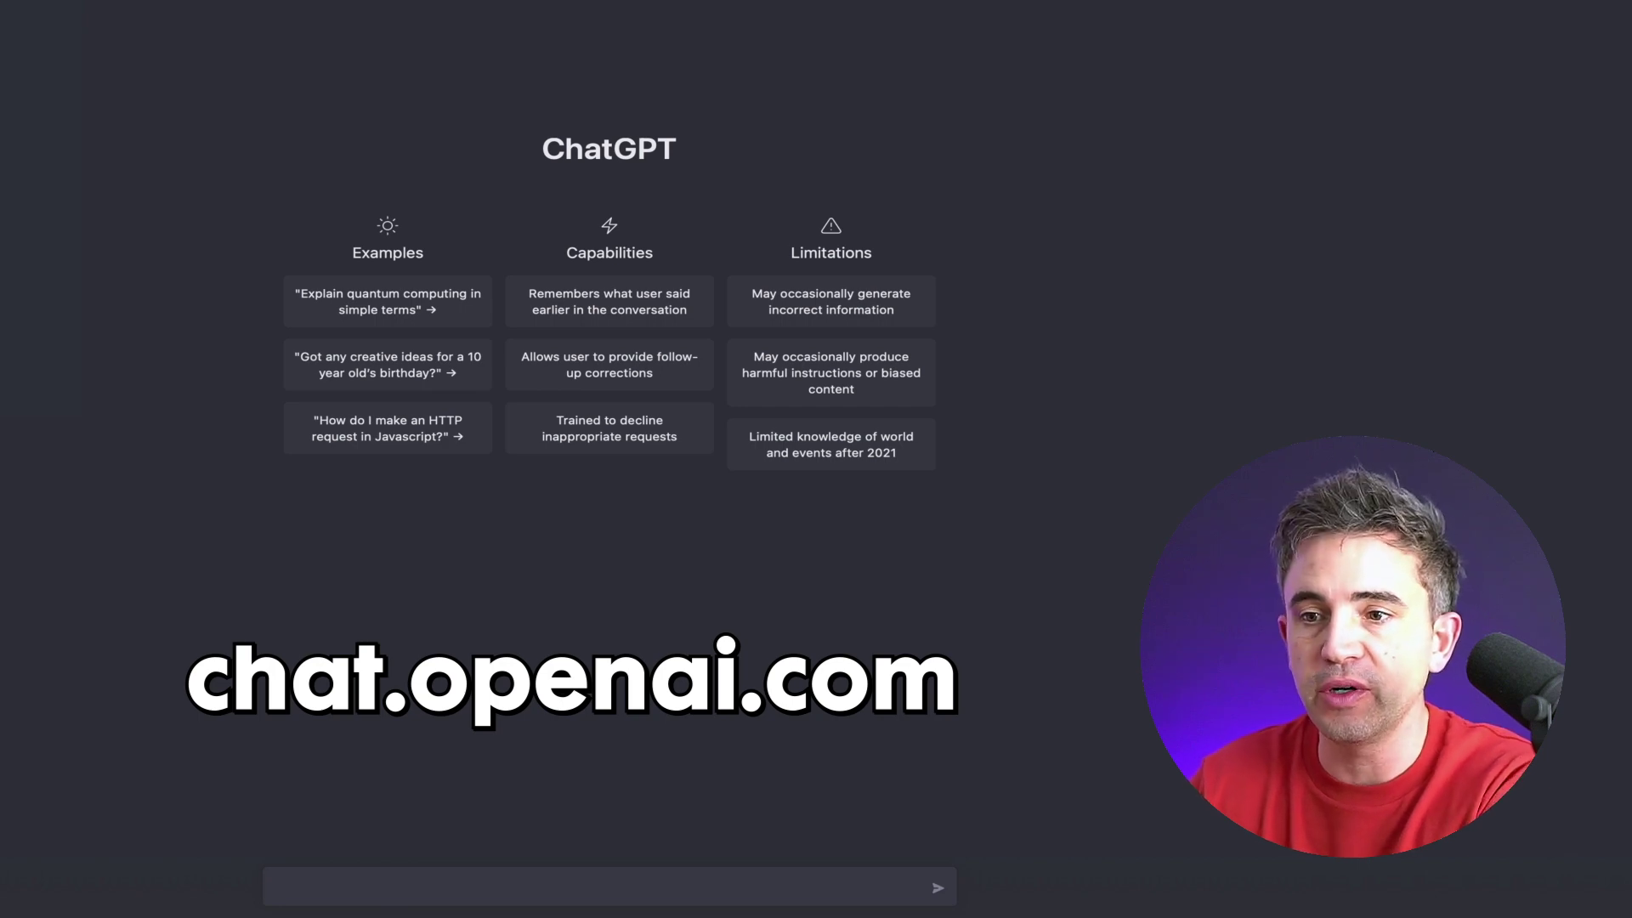
- Paste the 30-second TikTok influencer script prompt for the caffeine-free nootropic mix
click(364, 876)
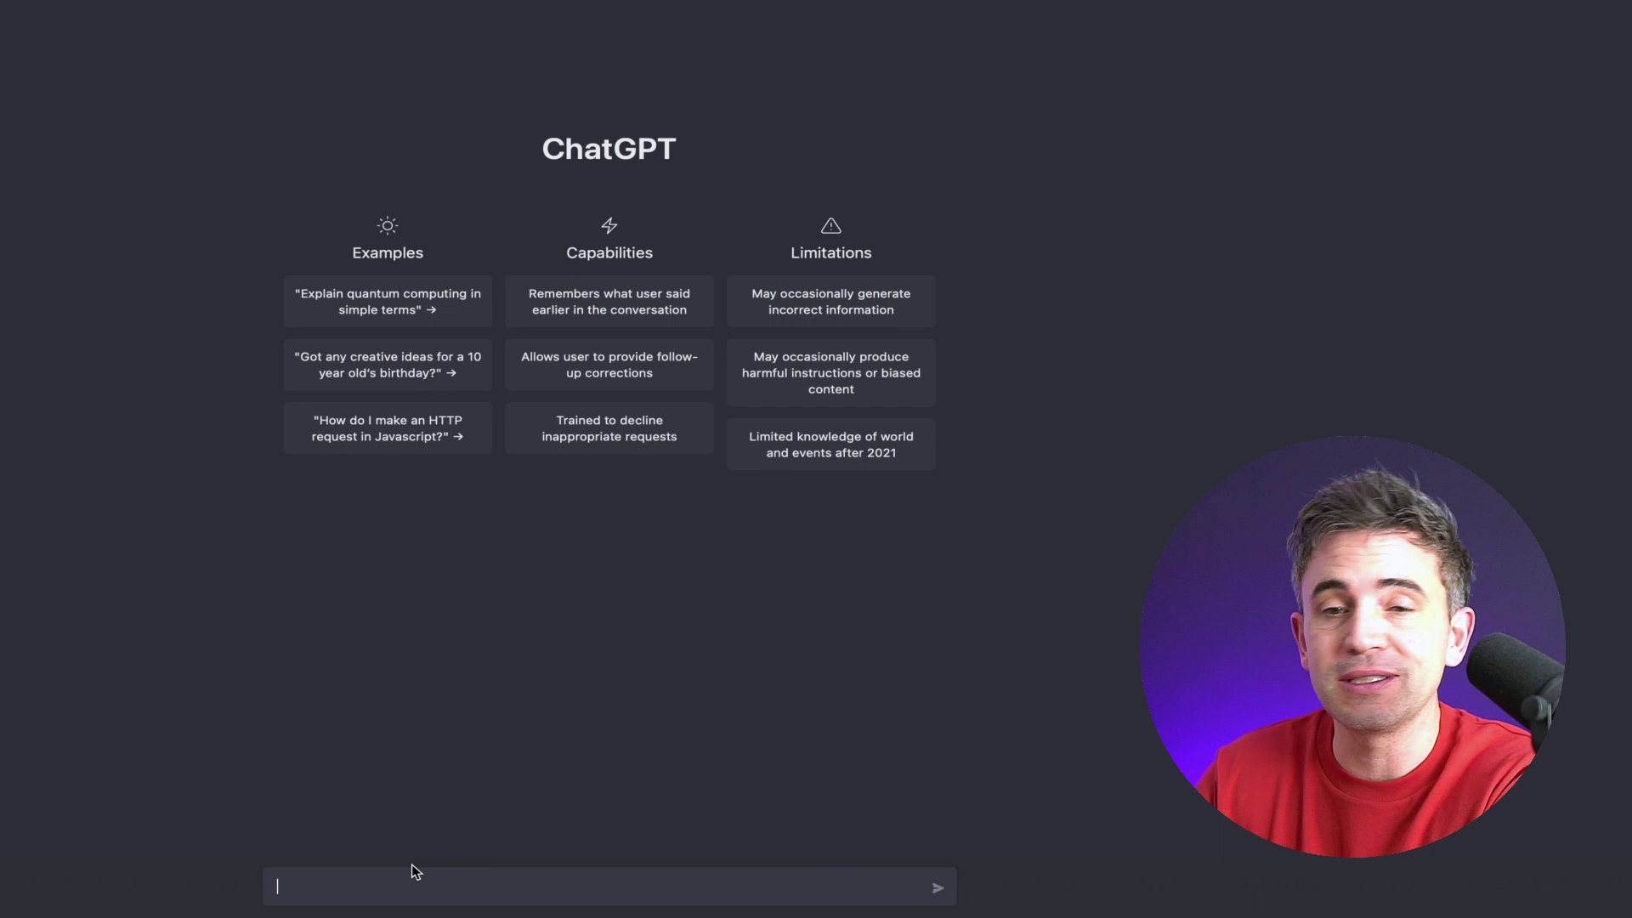
text(Write a 30 second script for a TikTok Influencer to promote a single-serving caffeine free nootropic mix that you add to water that tastes like lemonaid. Include the following value propositions: Our award winning energy boosting drink are: Sugar free & aspartame free; energy crash free: no afternoon energy slumps Won't keep you up at night. low in calories and zero sugar added No caffeine, only natural stimulants found in nature supercharged by nootropics  make sure to include a call to action)
scroll(452, 814, up, 5)
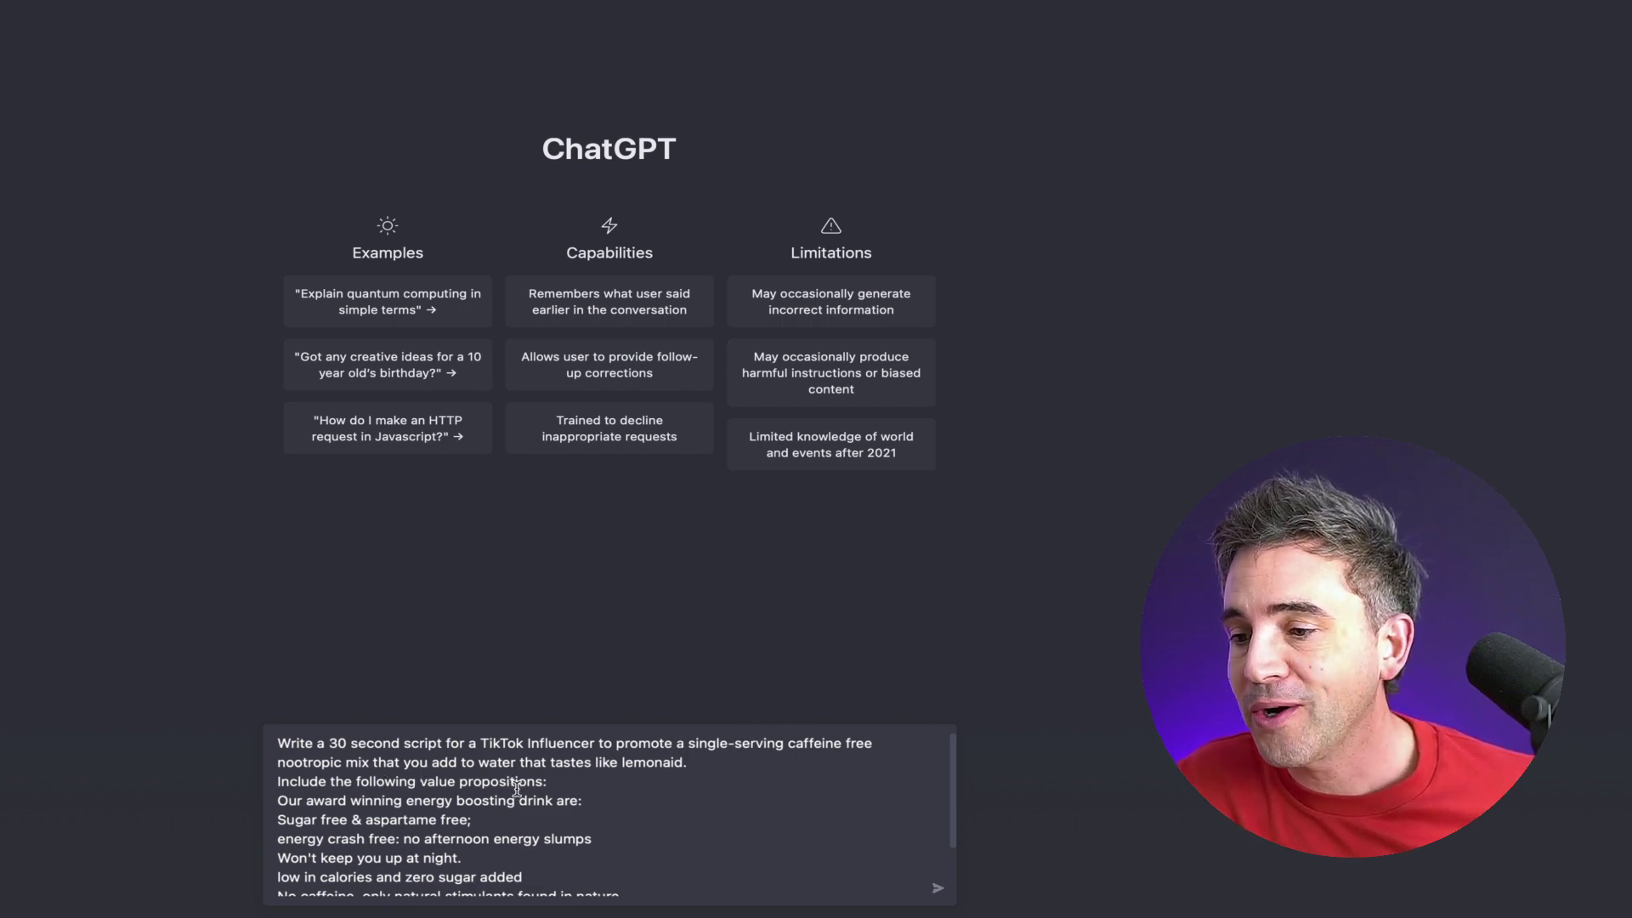
scroll(518, 792, down, 1)
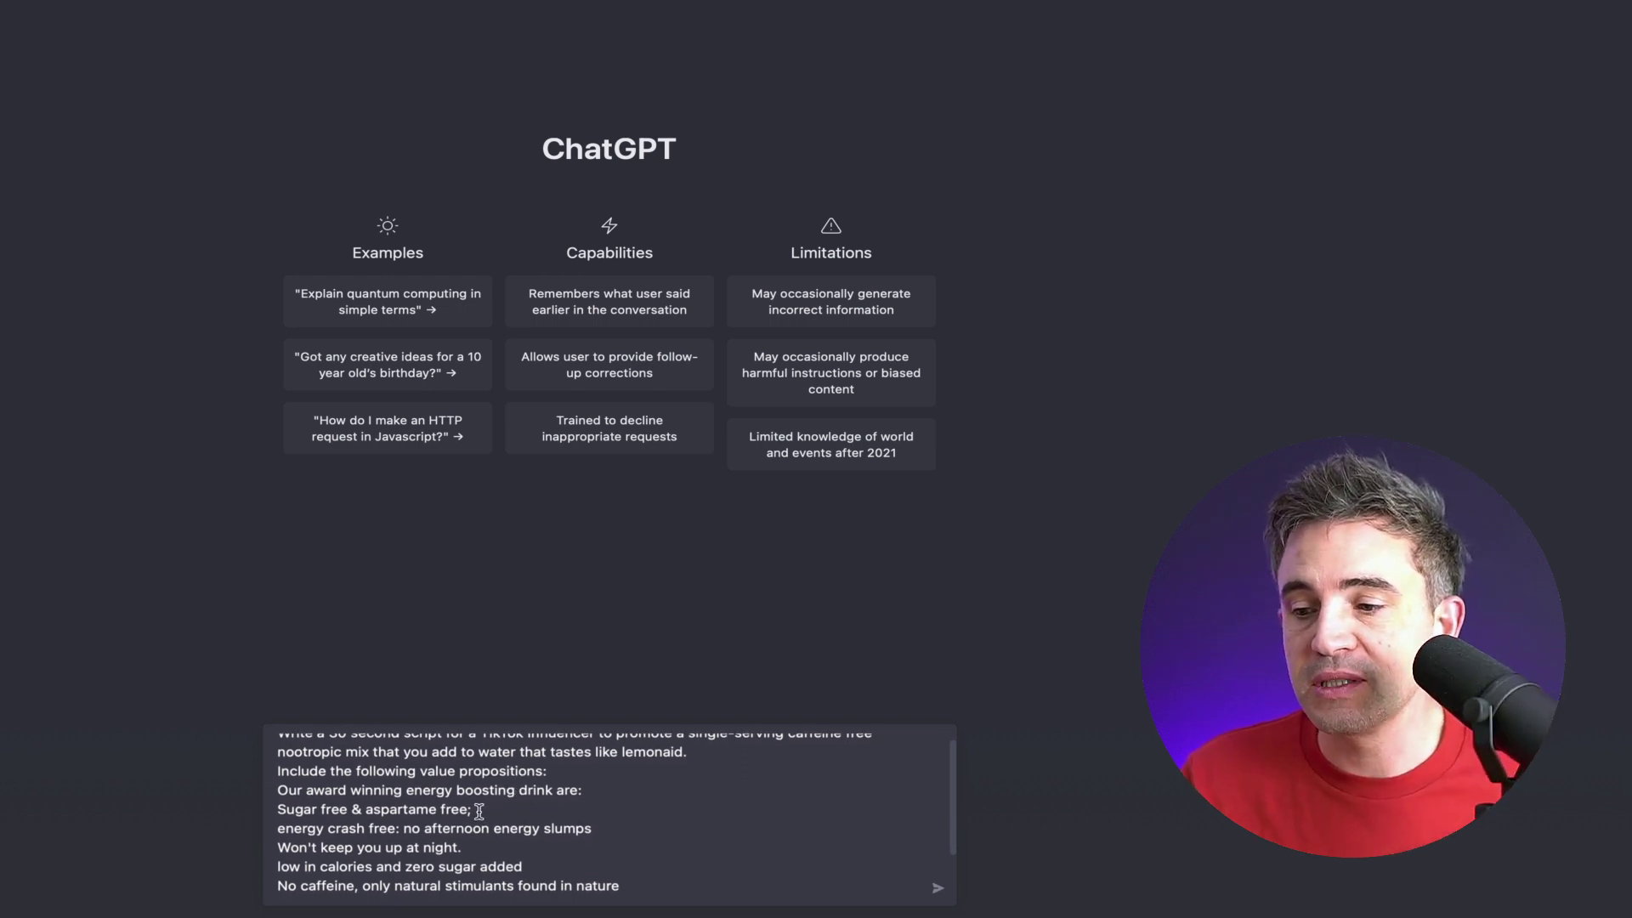
- Add 'supercharged by nootropics' and a call-to-action line to the prompt, then send it
text(supercharged by nootropics)
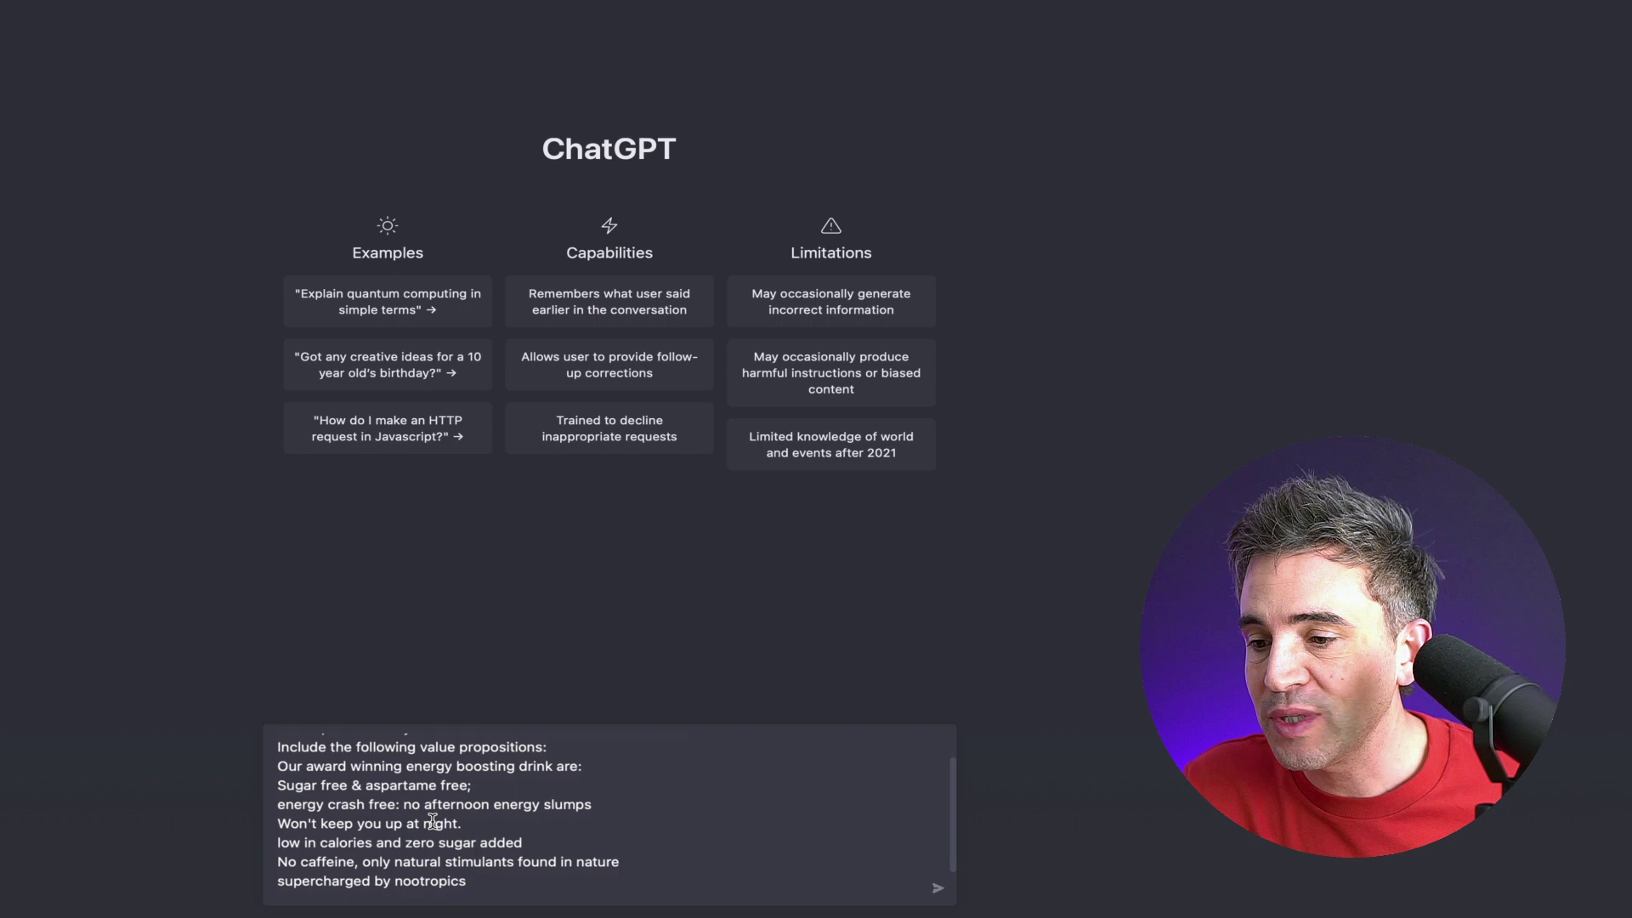
key(shift+Return)
key(shift+Return)
text(make sure to include a call to action)
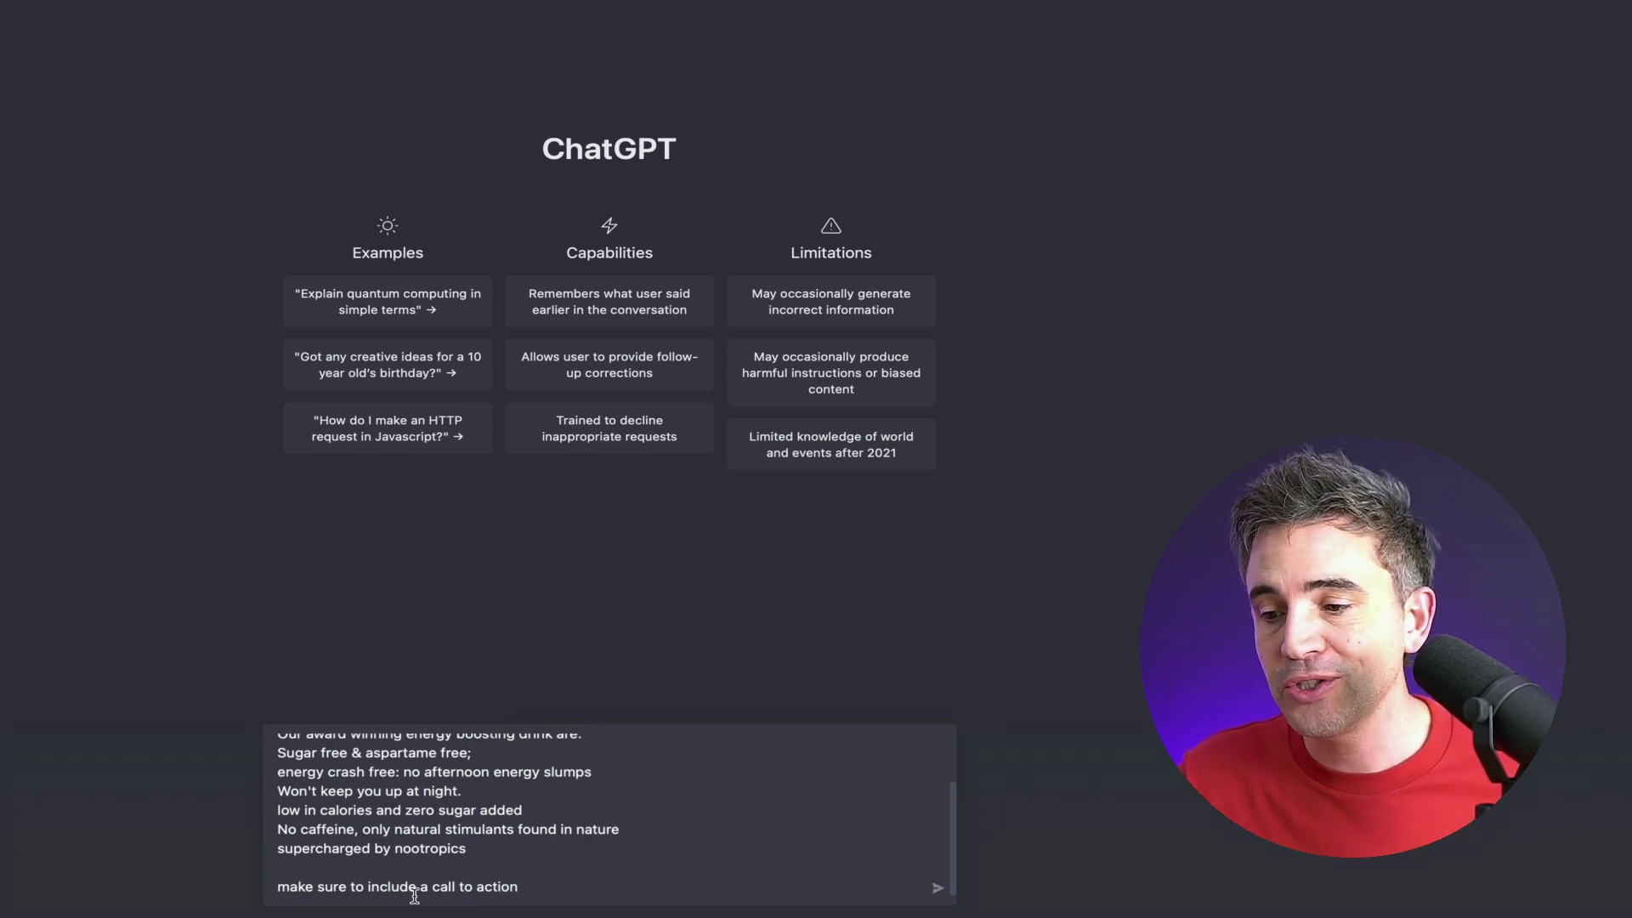
scroll(527, 818, up, 2)
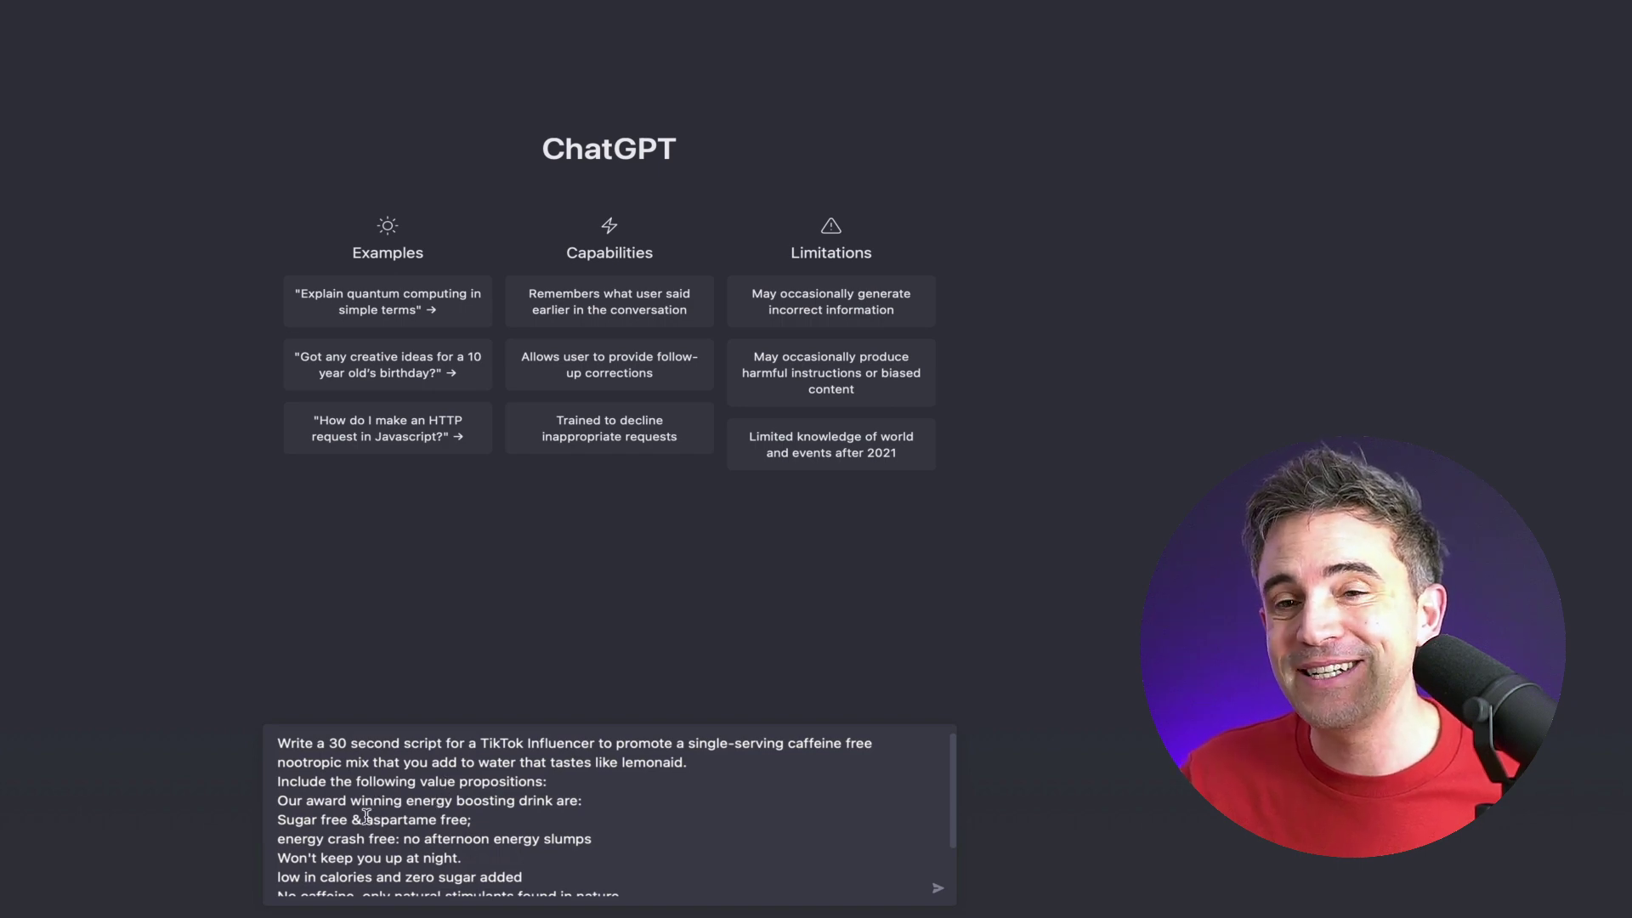
scroll(518, 827, down, 3)
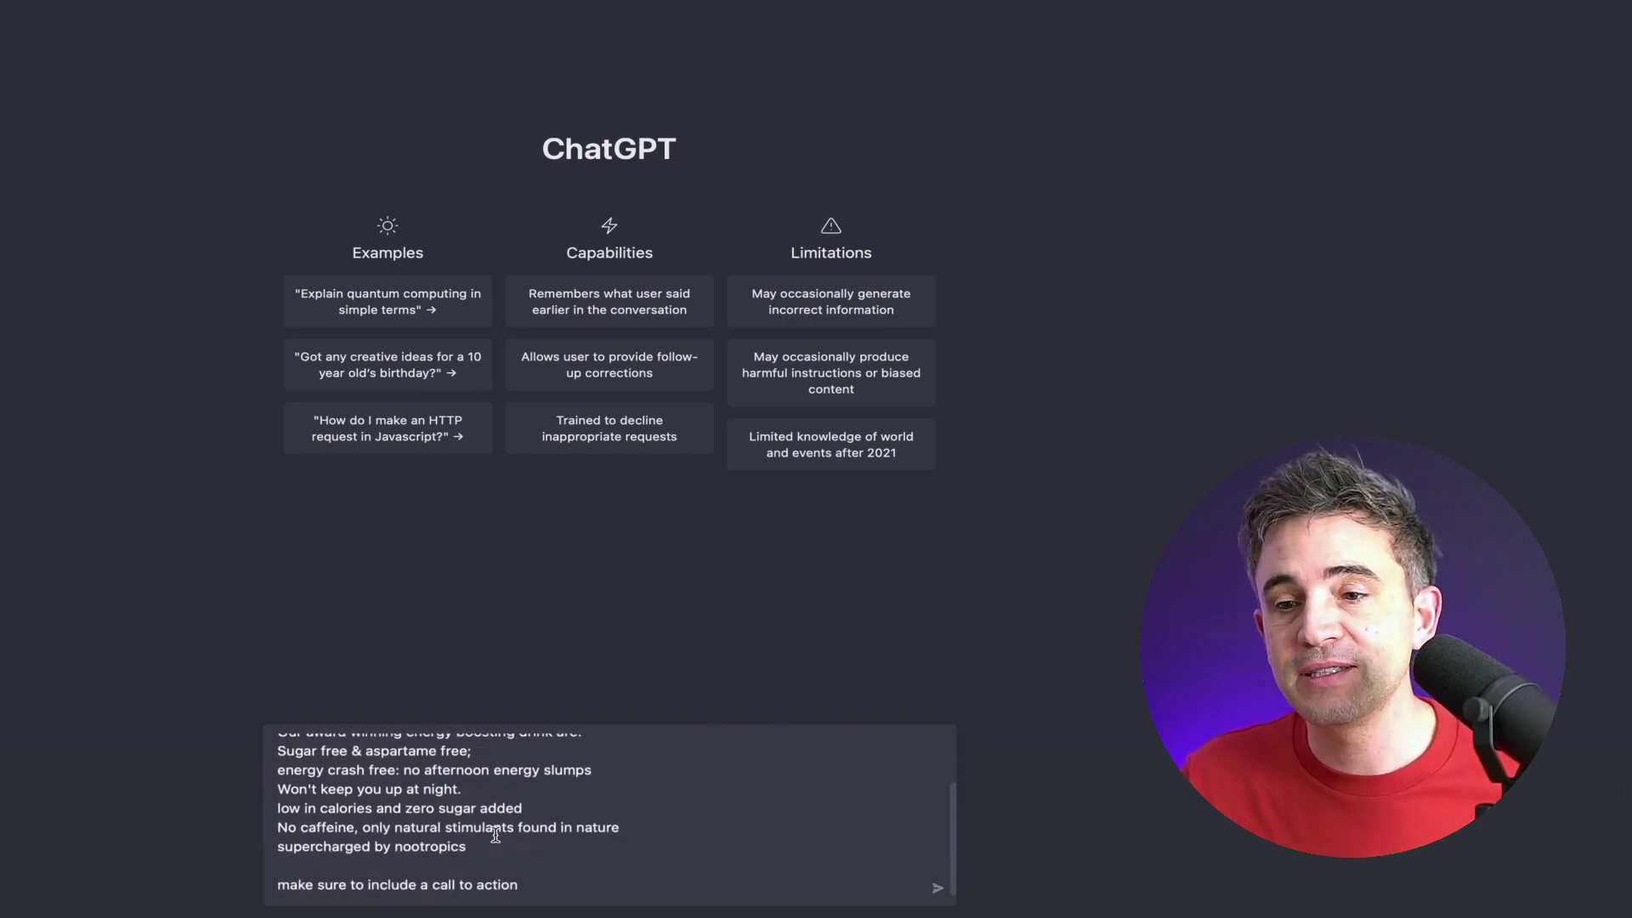
key(Return)
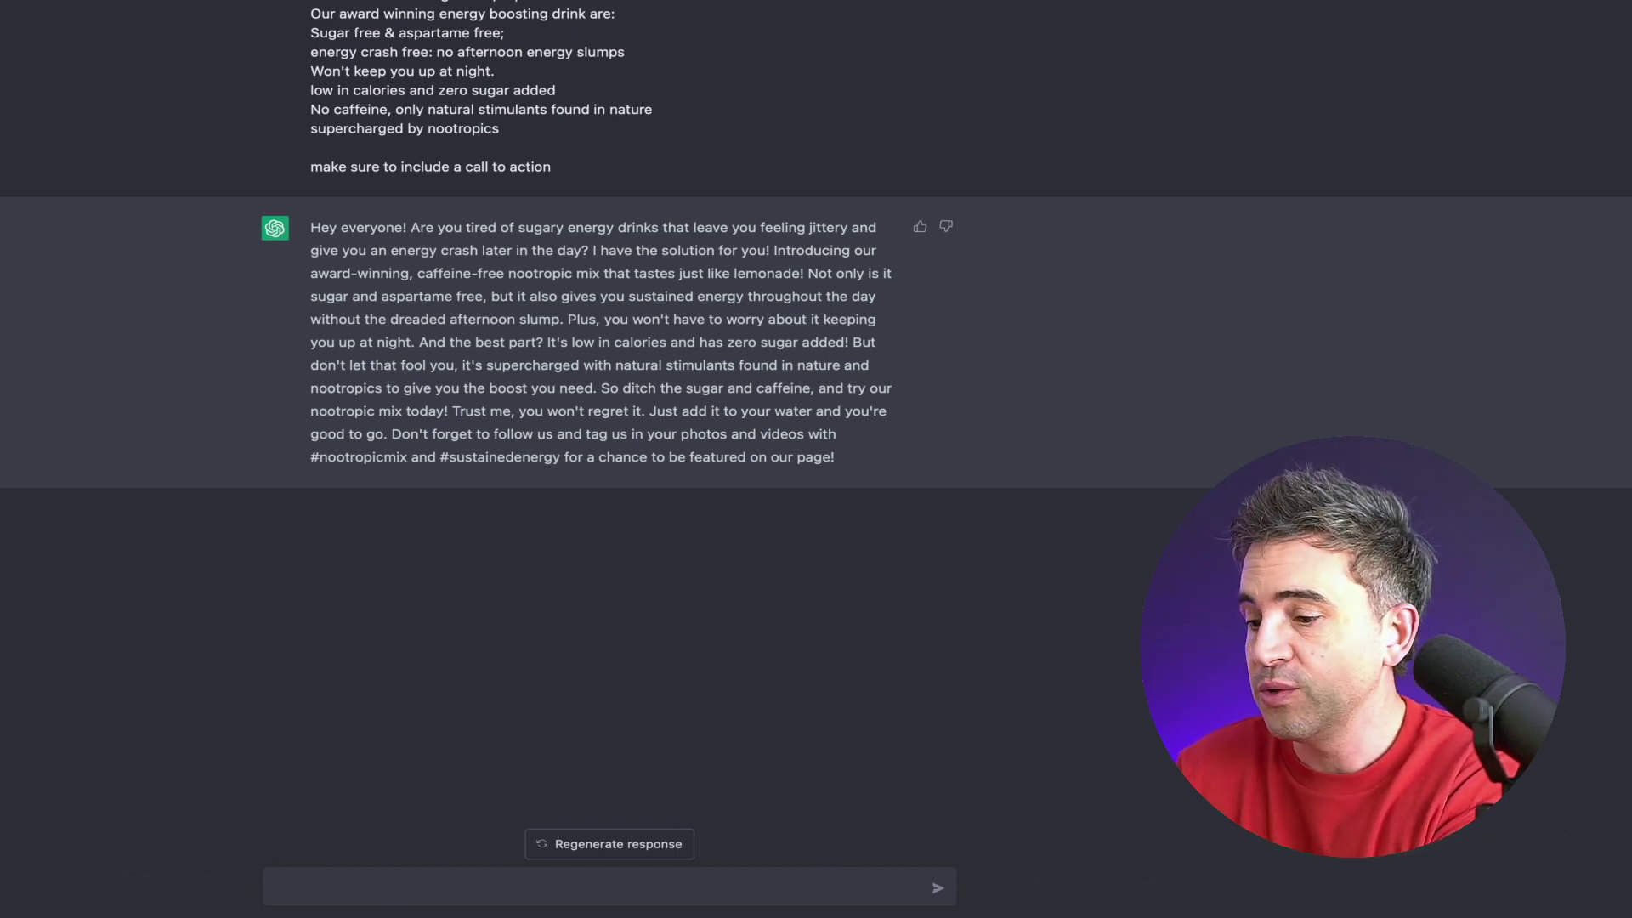
- Ask for 3 scene ideas for the script and review the office, library and Frisbee ideas
text(Please provide 3 scene ideas for this script)
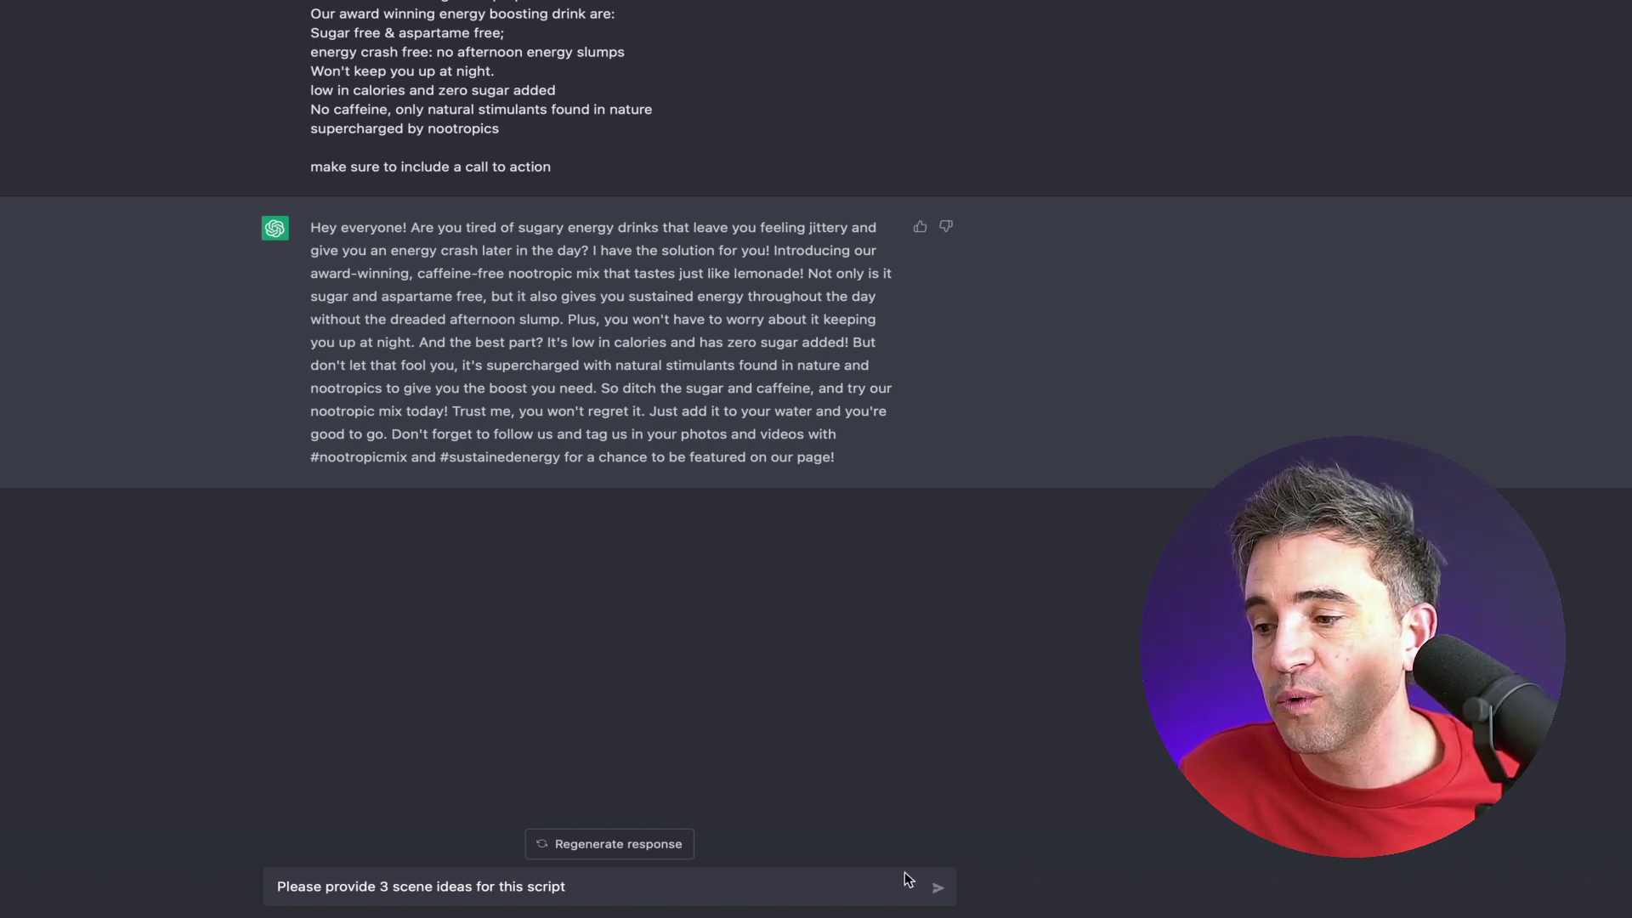
click(938, 889)
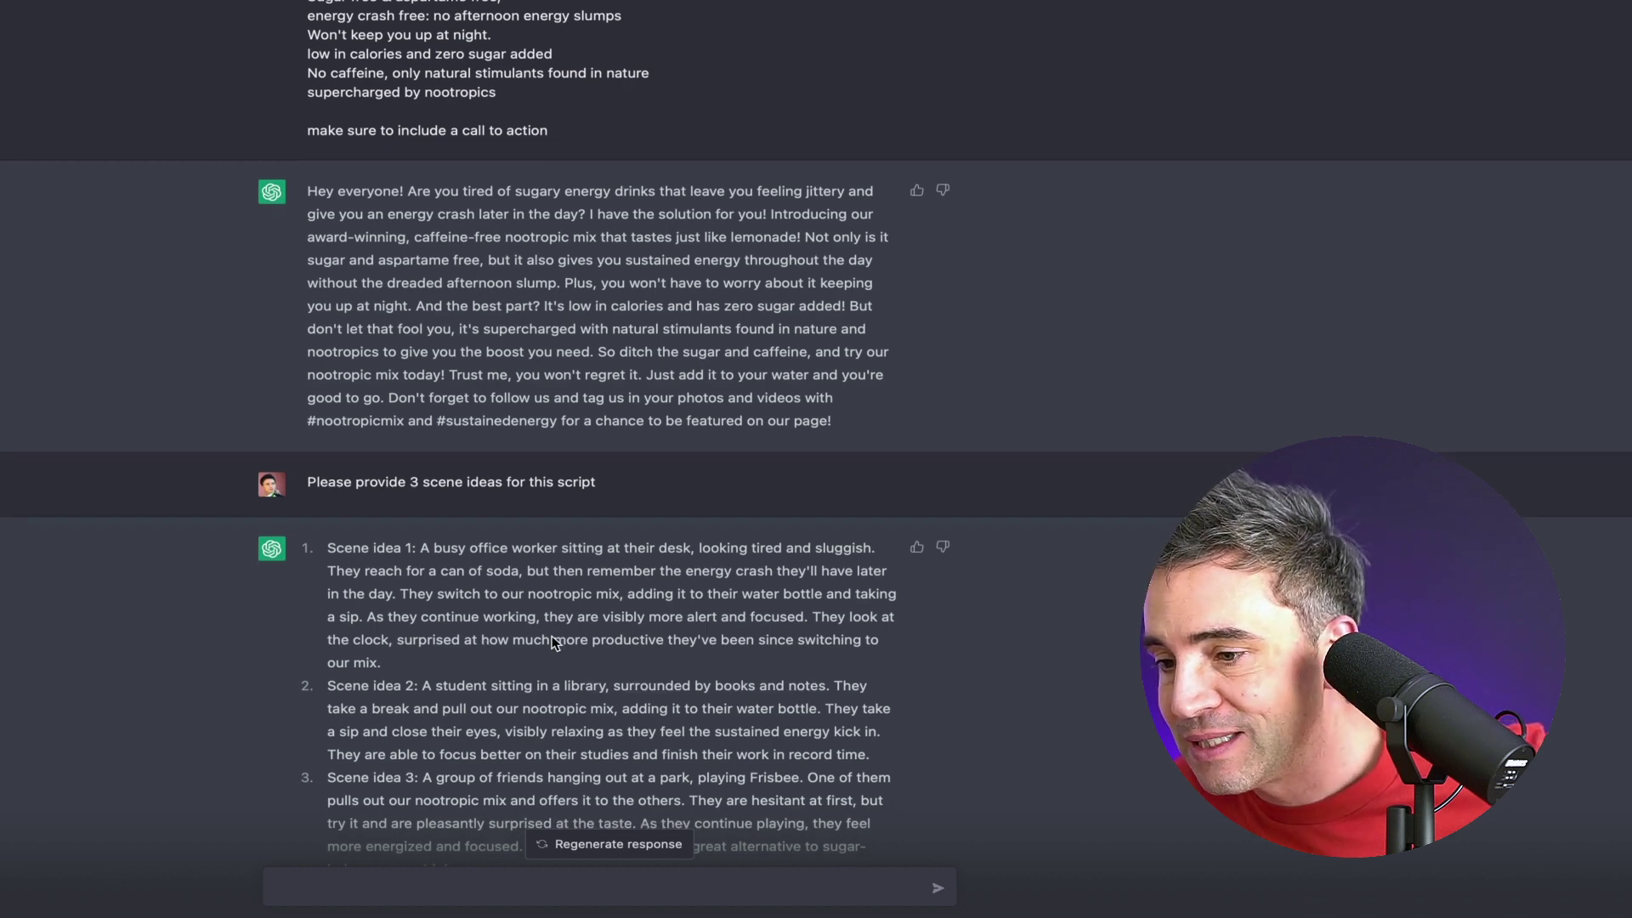
scroll(552, 644, down, 1)
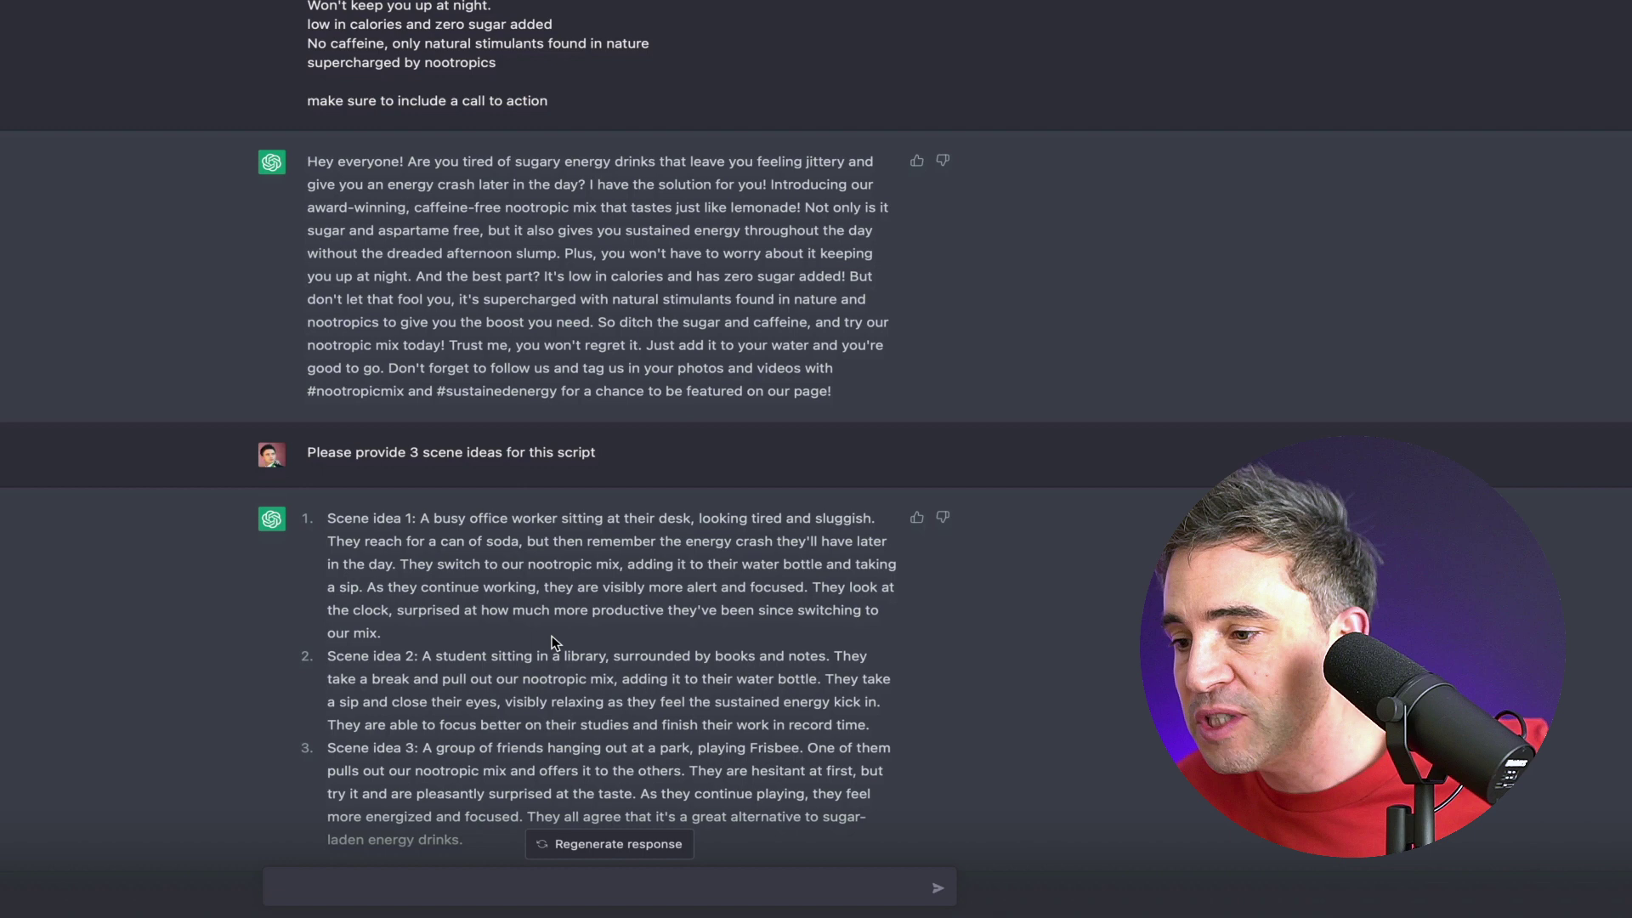
scroll(553, 644, down, 2)
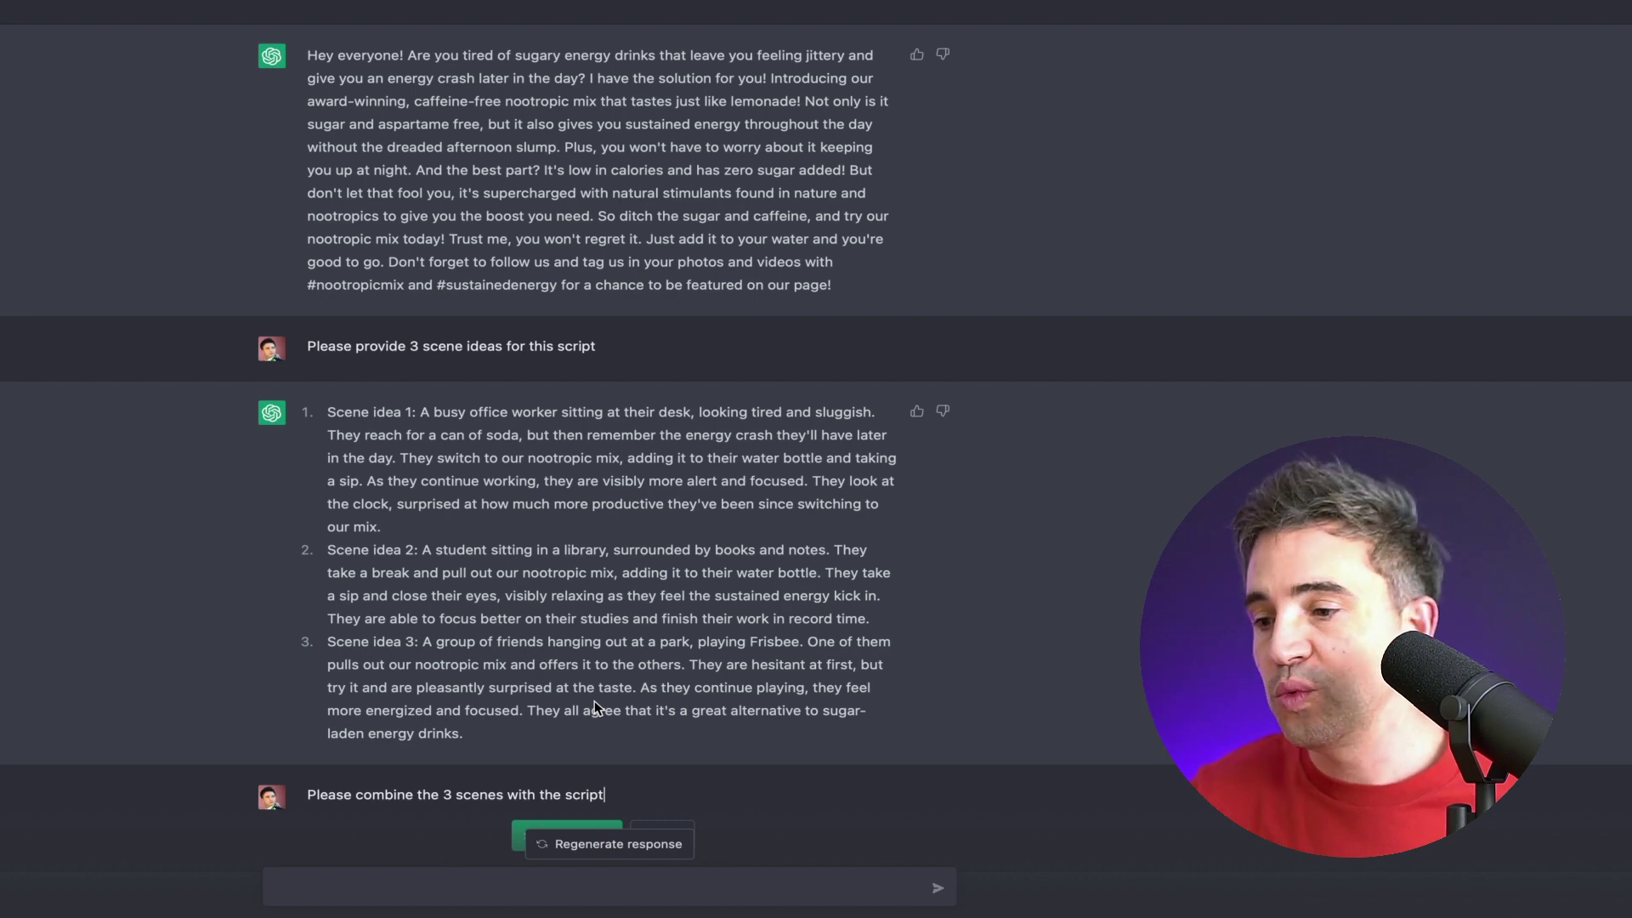
- Send the combine request, then reword it to 'make each script unique to each scenes' and resubmit
click(548, 825)
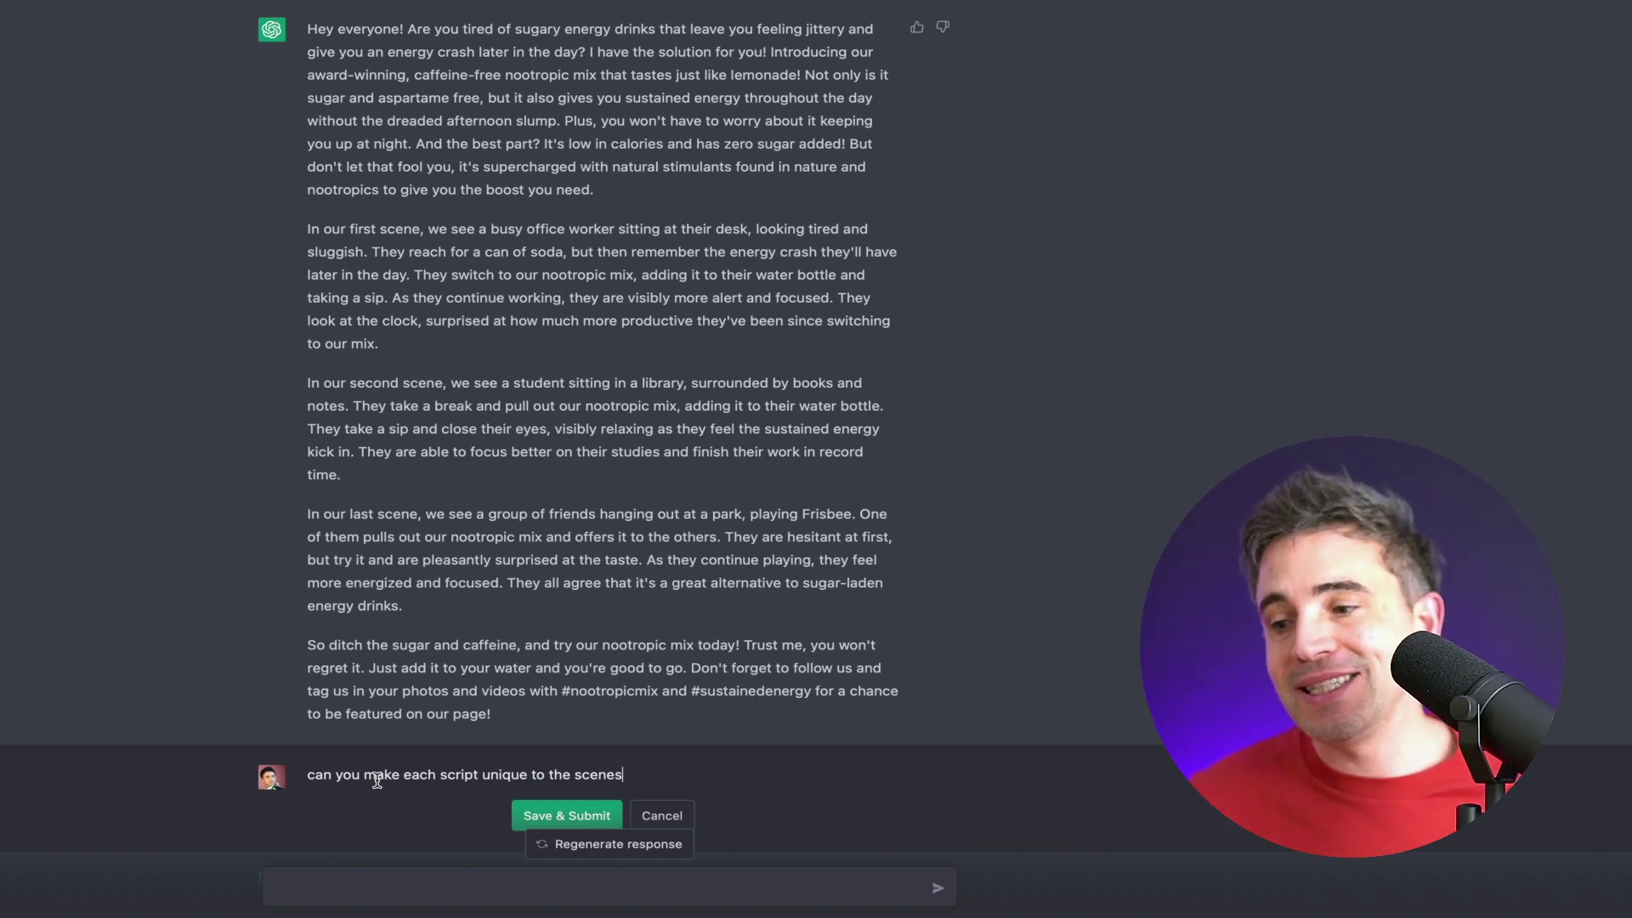
click(573, 781)
key(BackSpace)
key(BackSpace)
key(BackSpace)
key(BackSpace)
text(each)
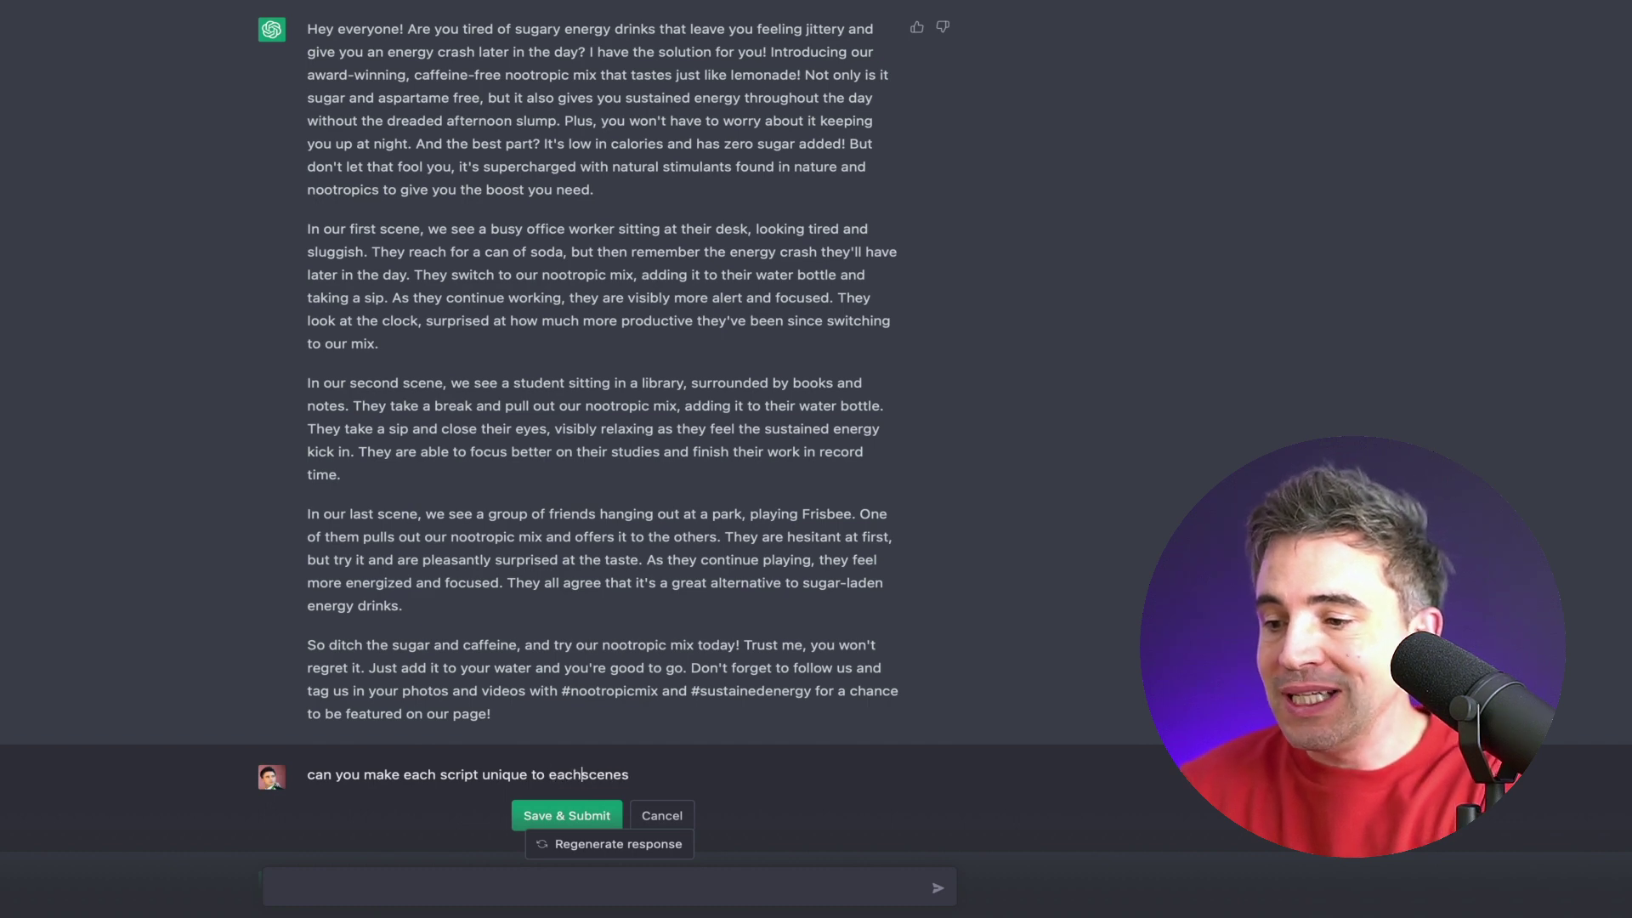
click(564, 805)
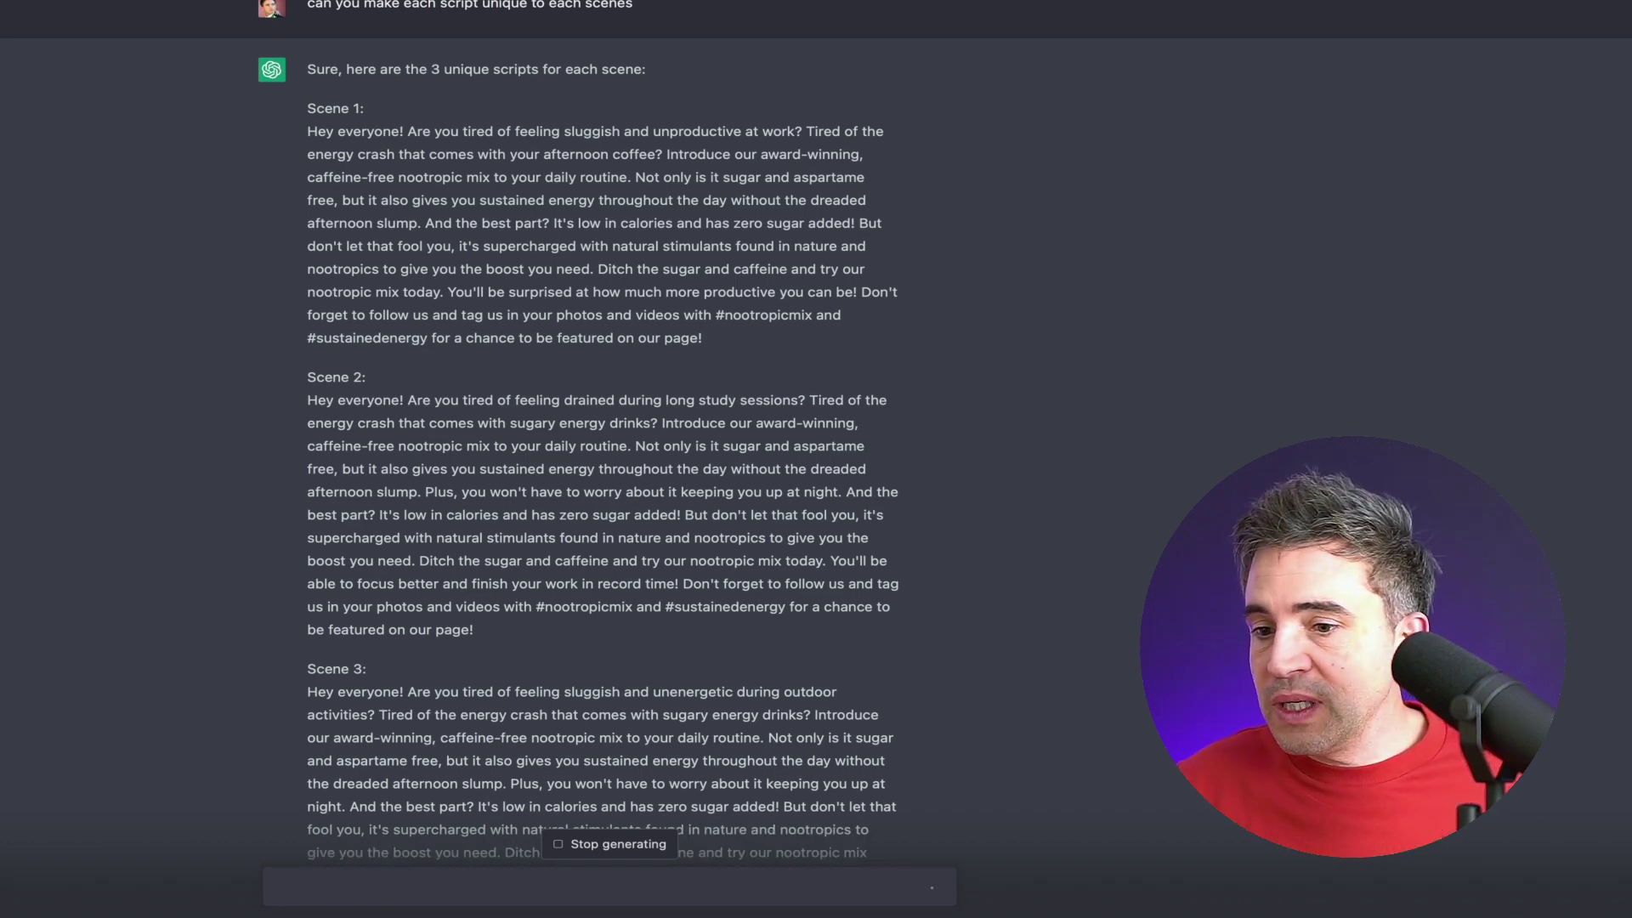
- Type 'Can you format this into a table, with scene number, script, and scene'
scroll(260, 557, down, 2)
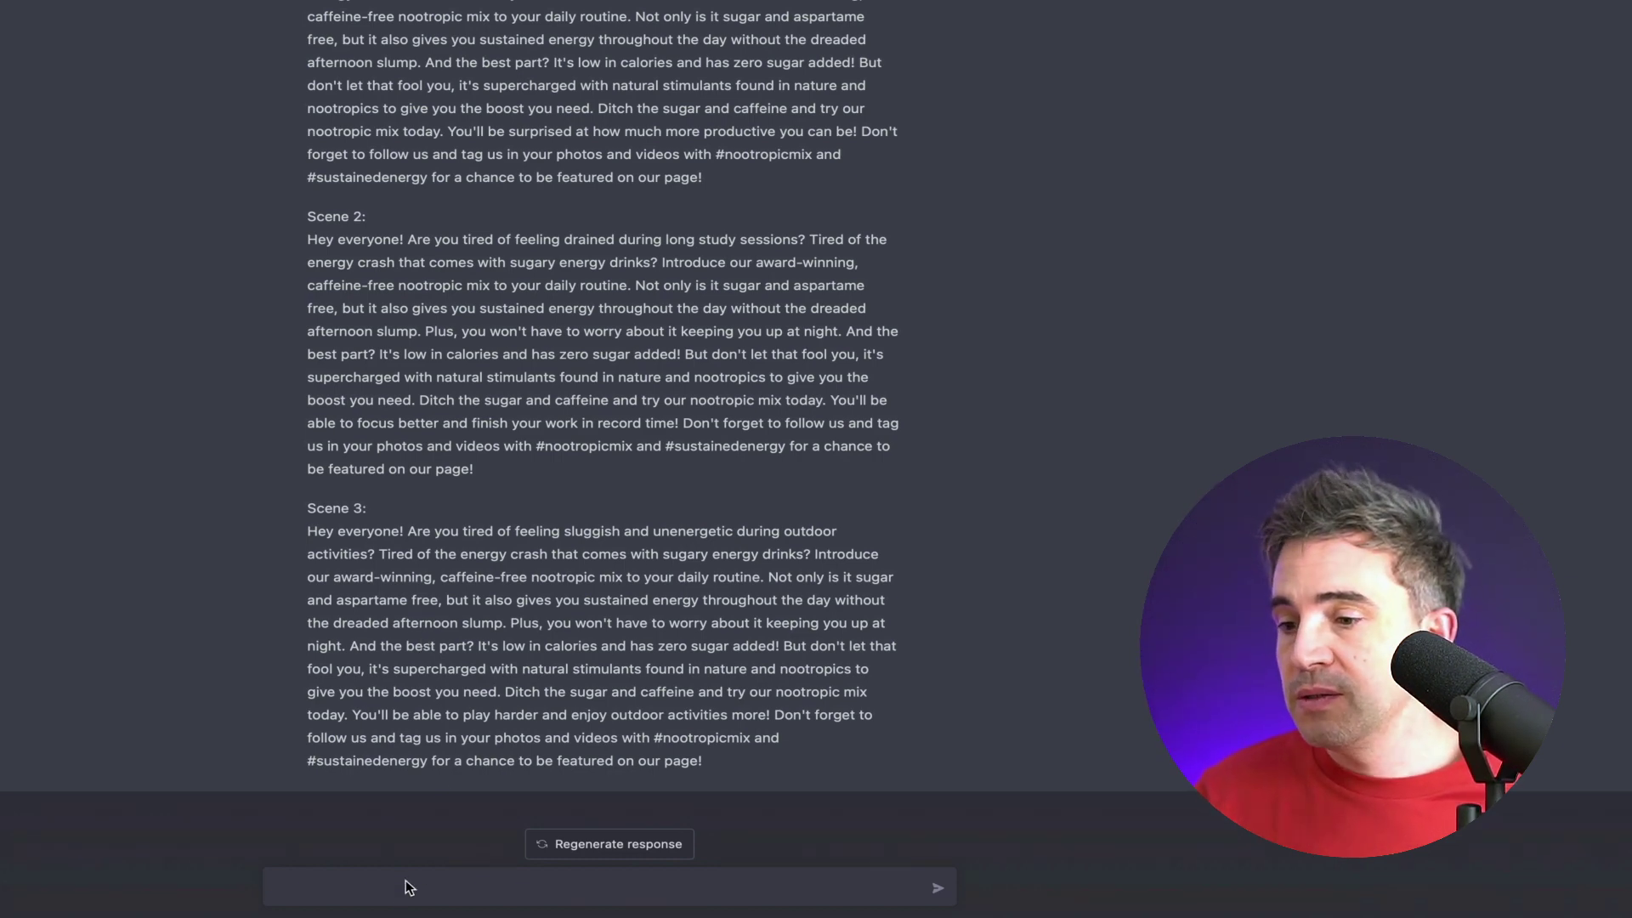
text(Can you format this into a table, with scene number, script, and scene)
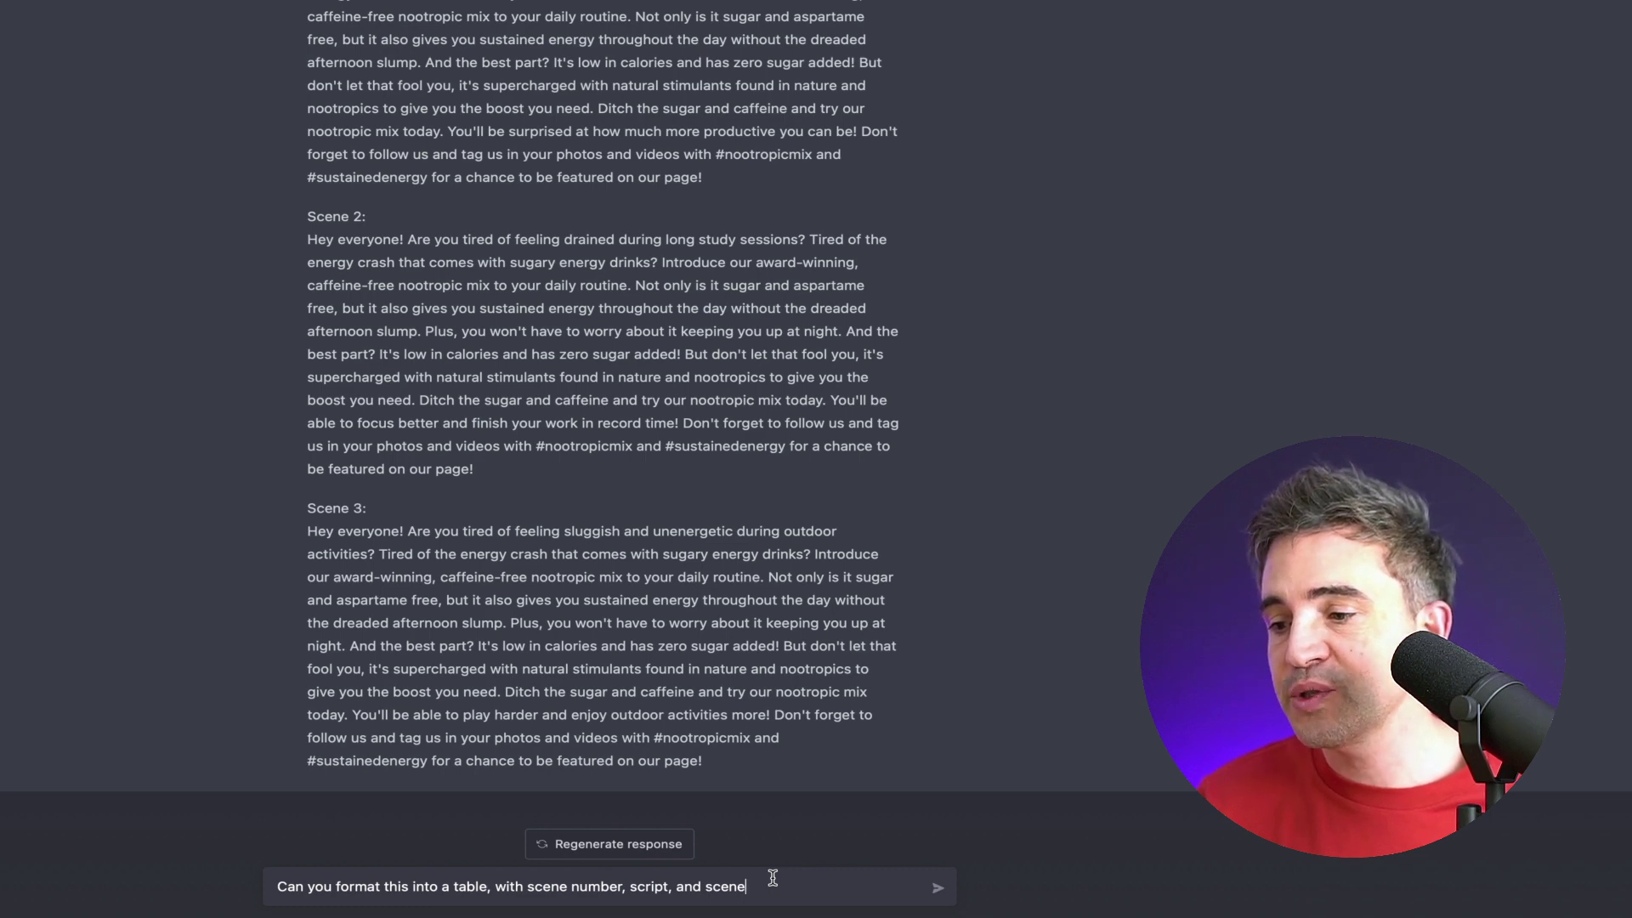
- Send the table request ending 'Don't stop writing until the table is complete', then ask for more detailed scene information
text(. Don't stop writing until the table is complete)
key(Return)
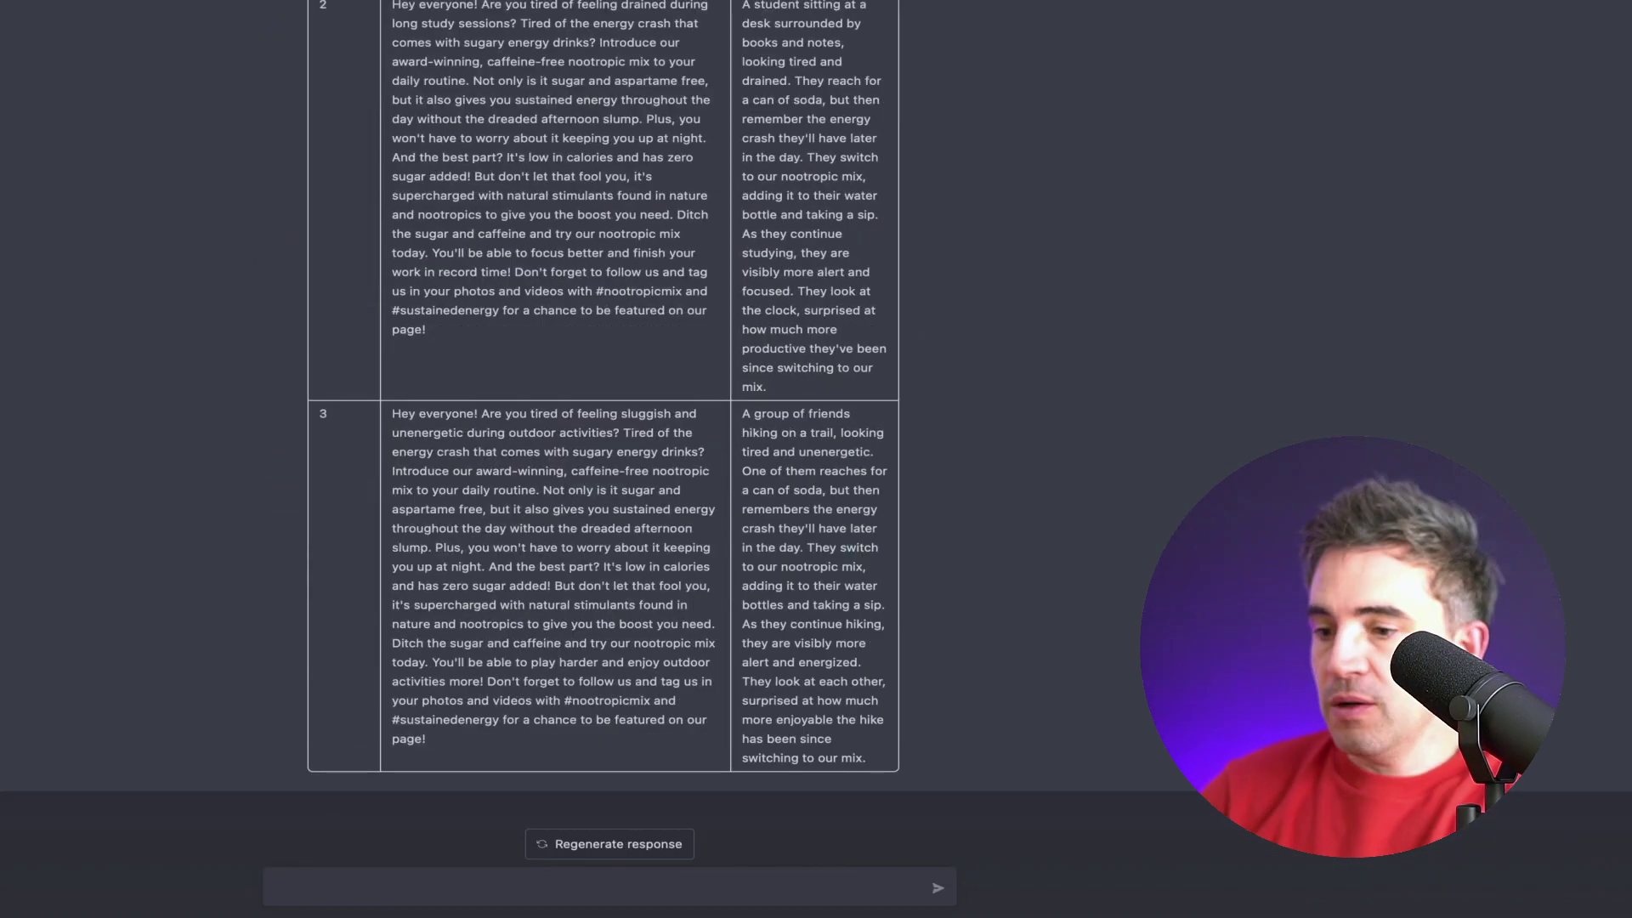
text(Can you provide more detailed scene information)
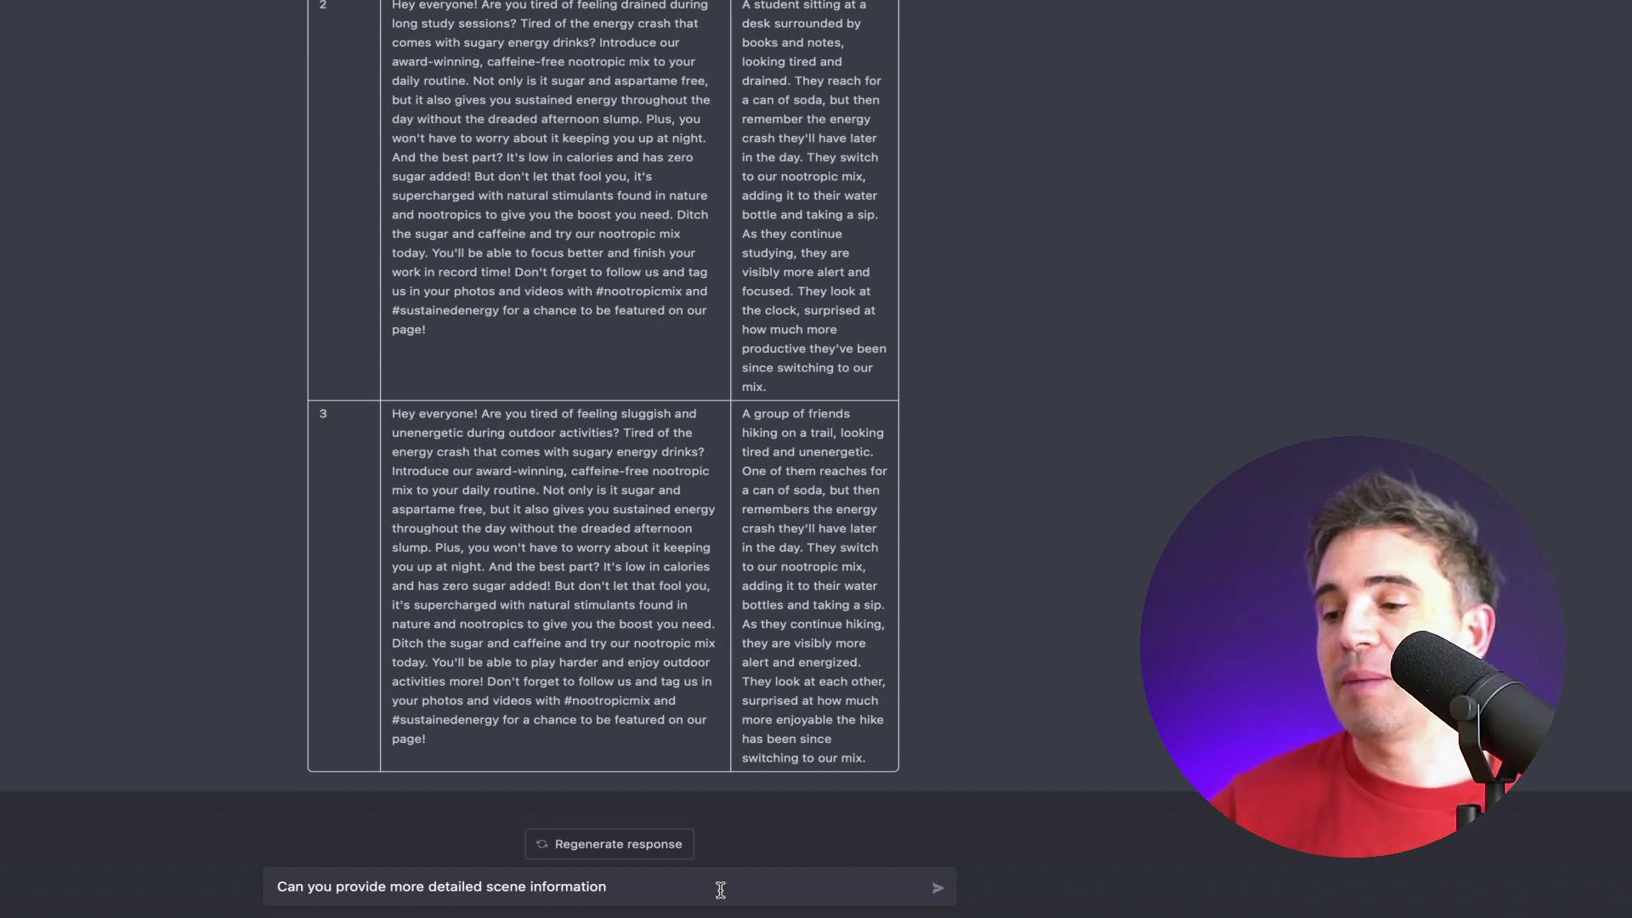
key(Return)
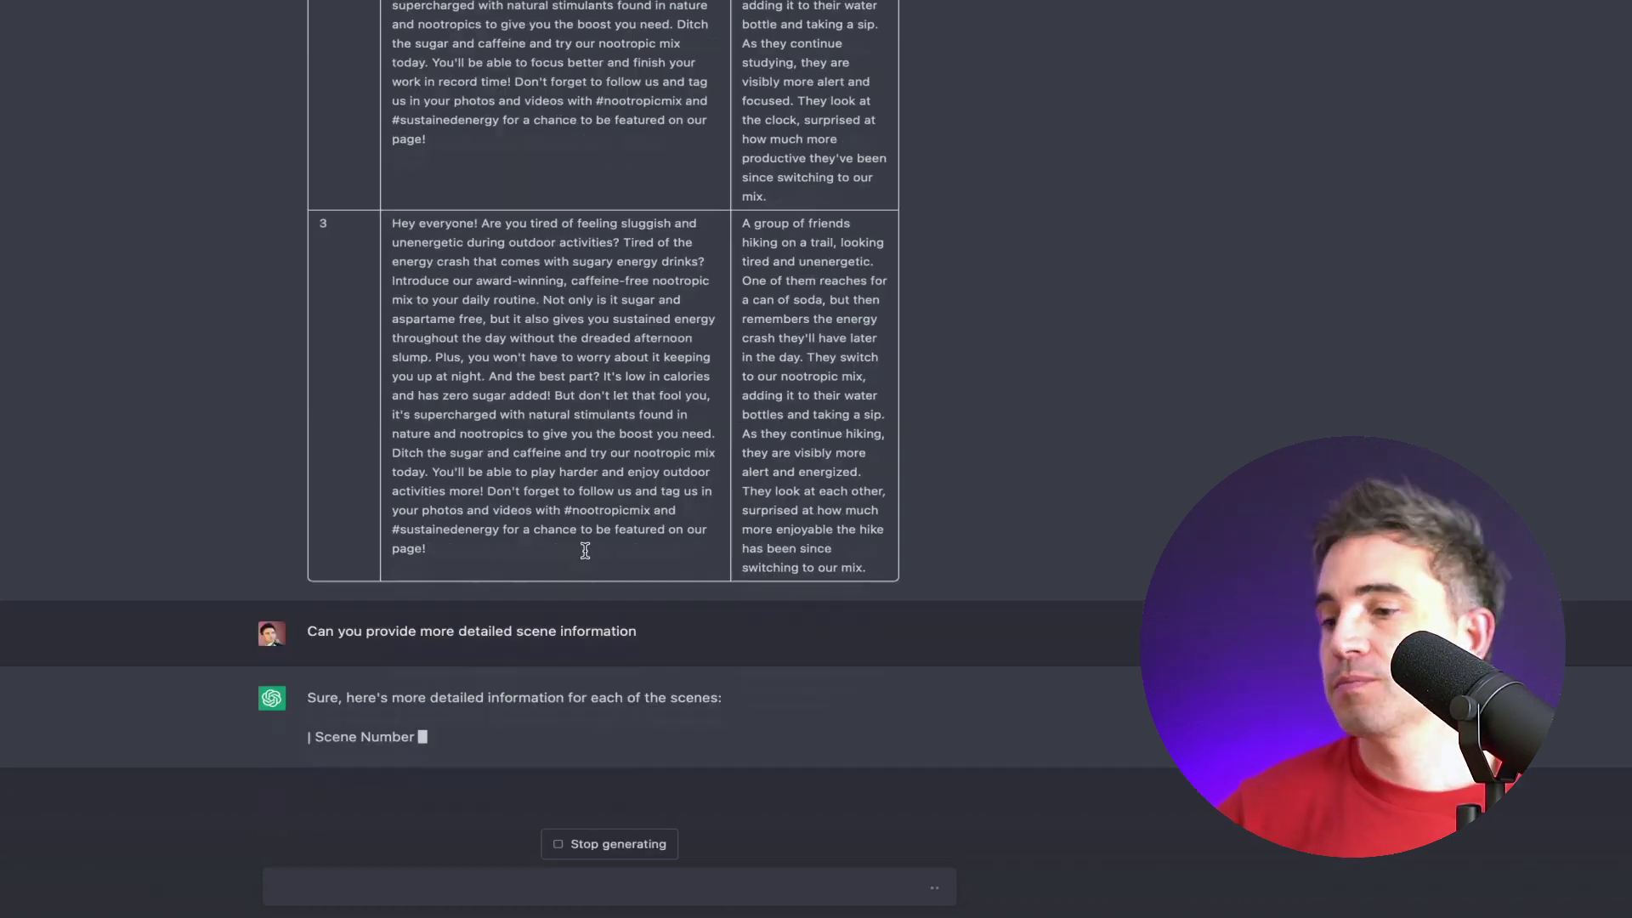
- Send 'finish' so ChatGPT continues filling out the table
text(finish)
key(Return)
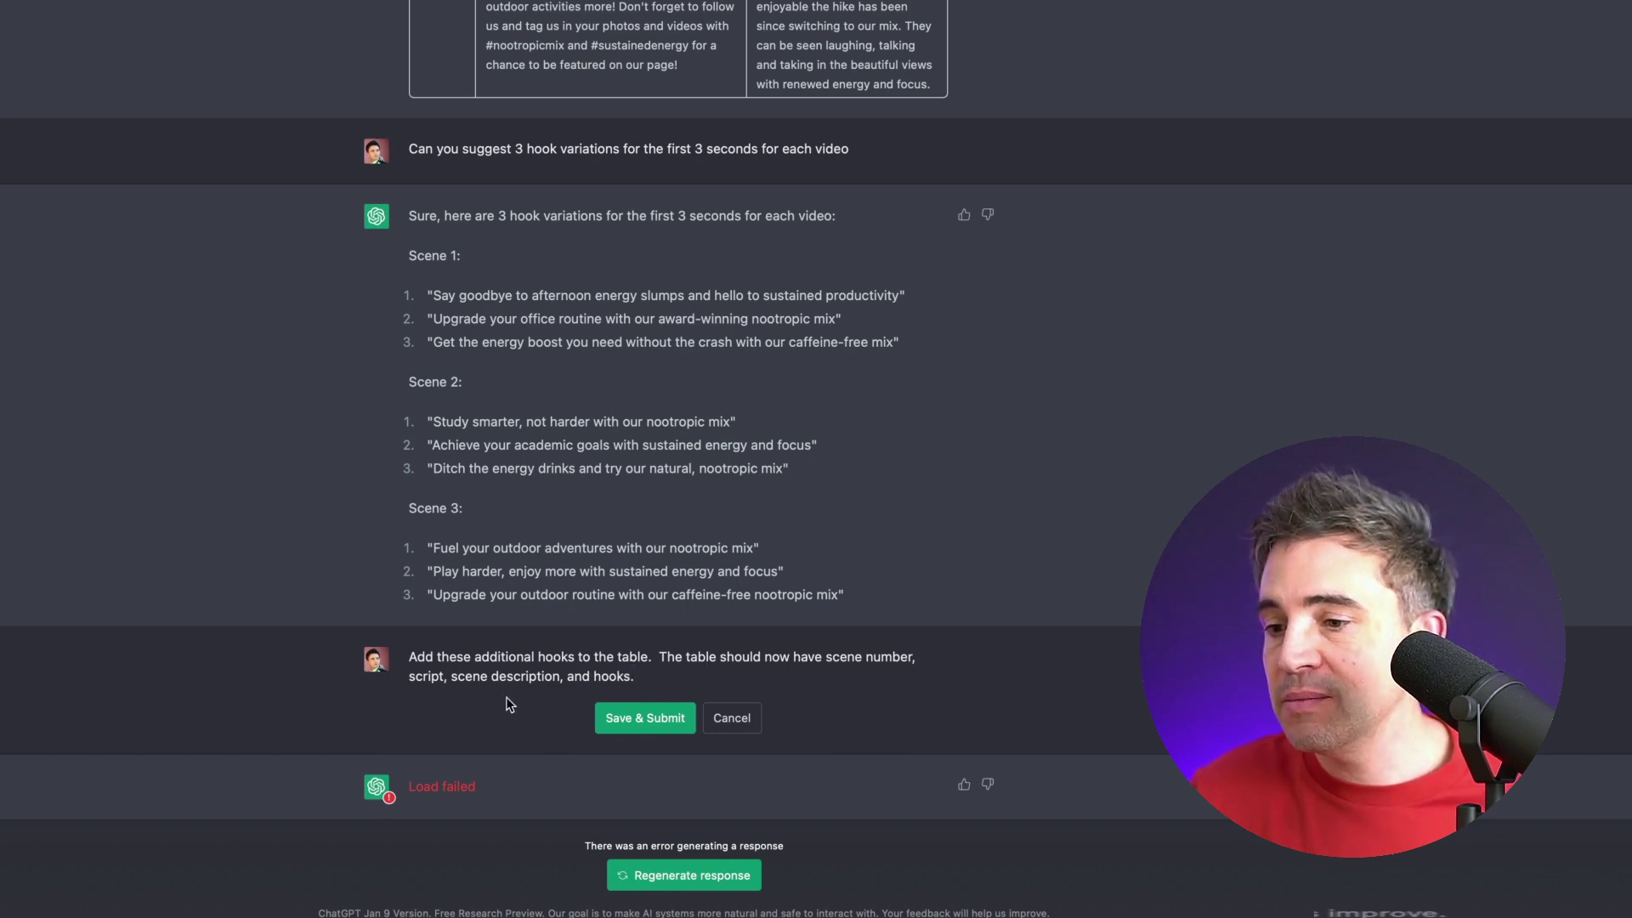
- Submit the hooks-in-table request, then copy the 'continue filling out table' message into the input box
click(646, 722)
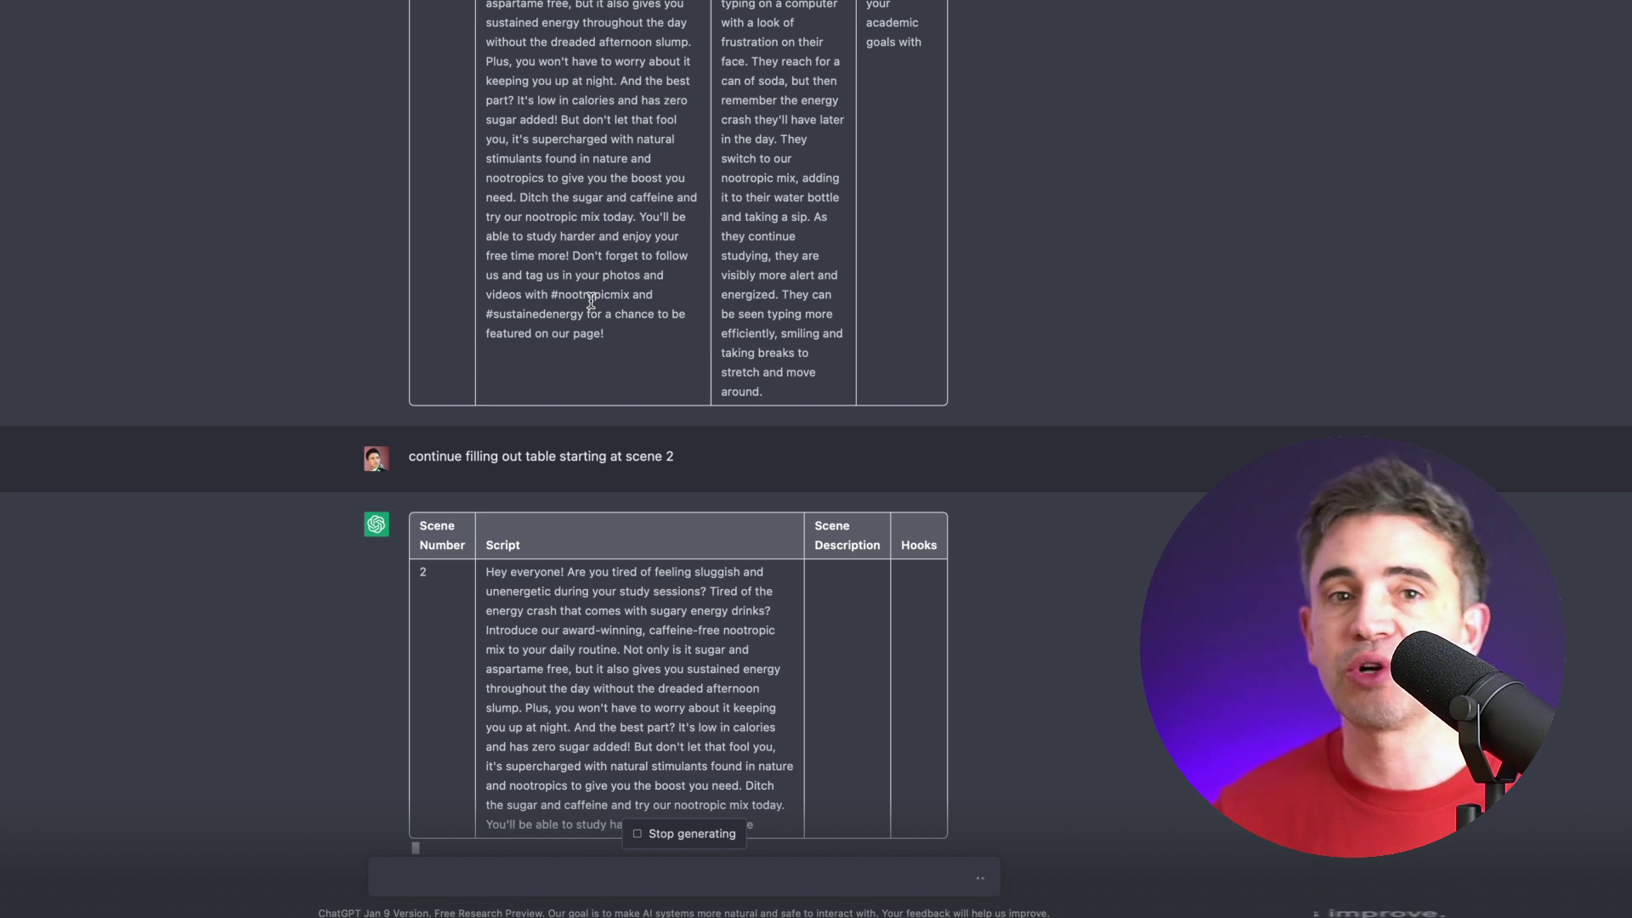
scroll(590, 299, down, 2)
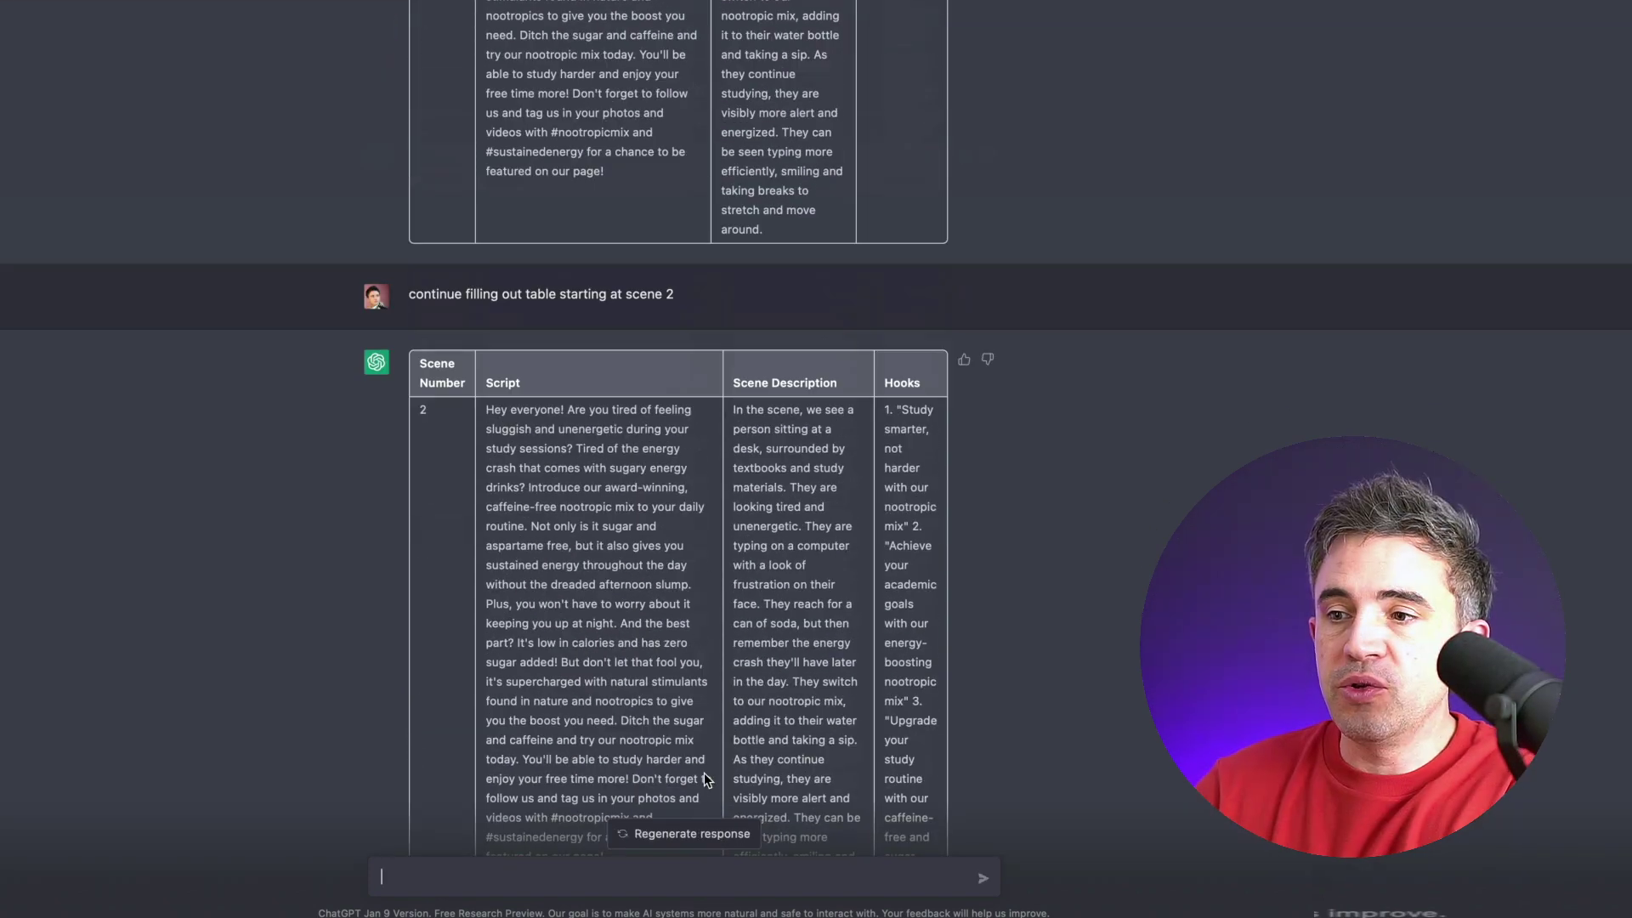
drag(731, 300, 440, 294)
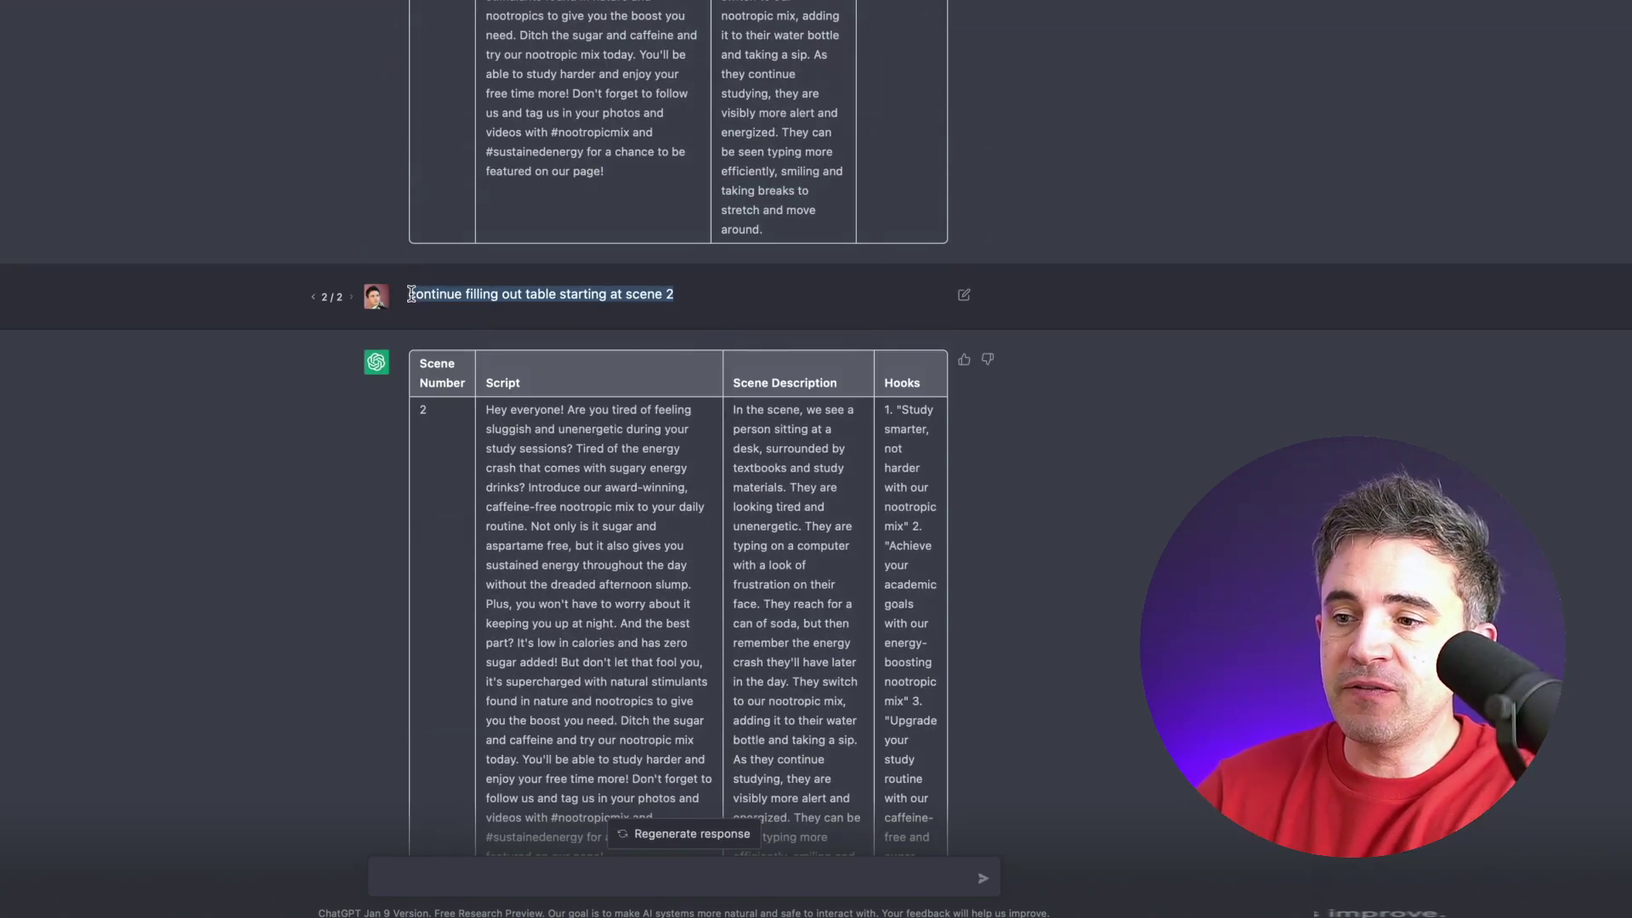
scroll(669, 510, down, 10)
click(560, 882)
text(continue filling out table starting at scene 2)
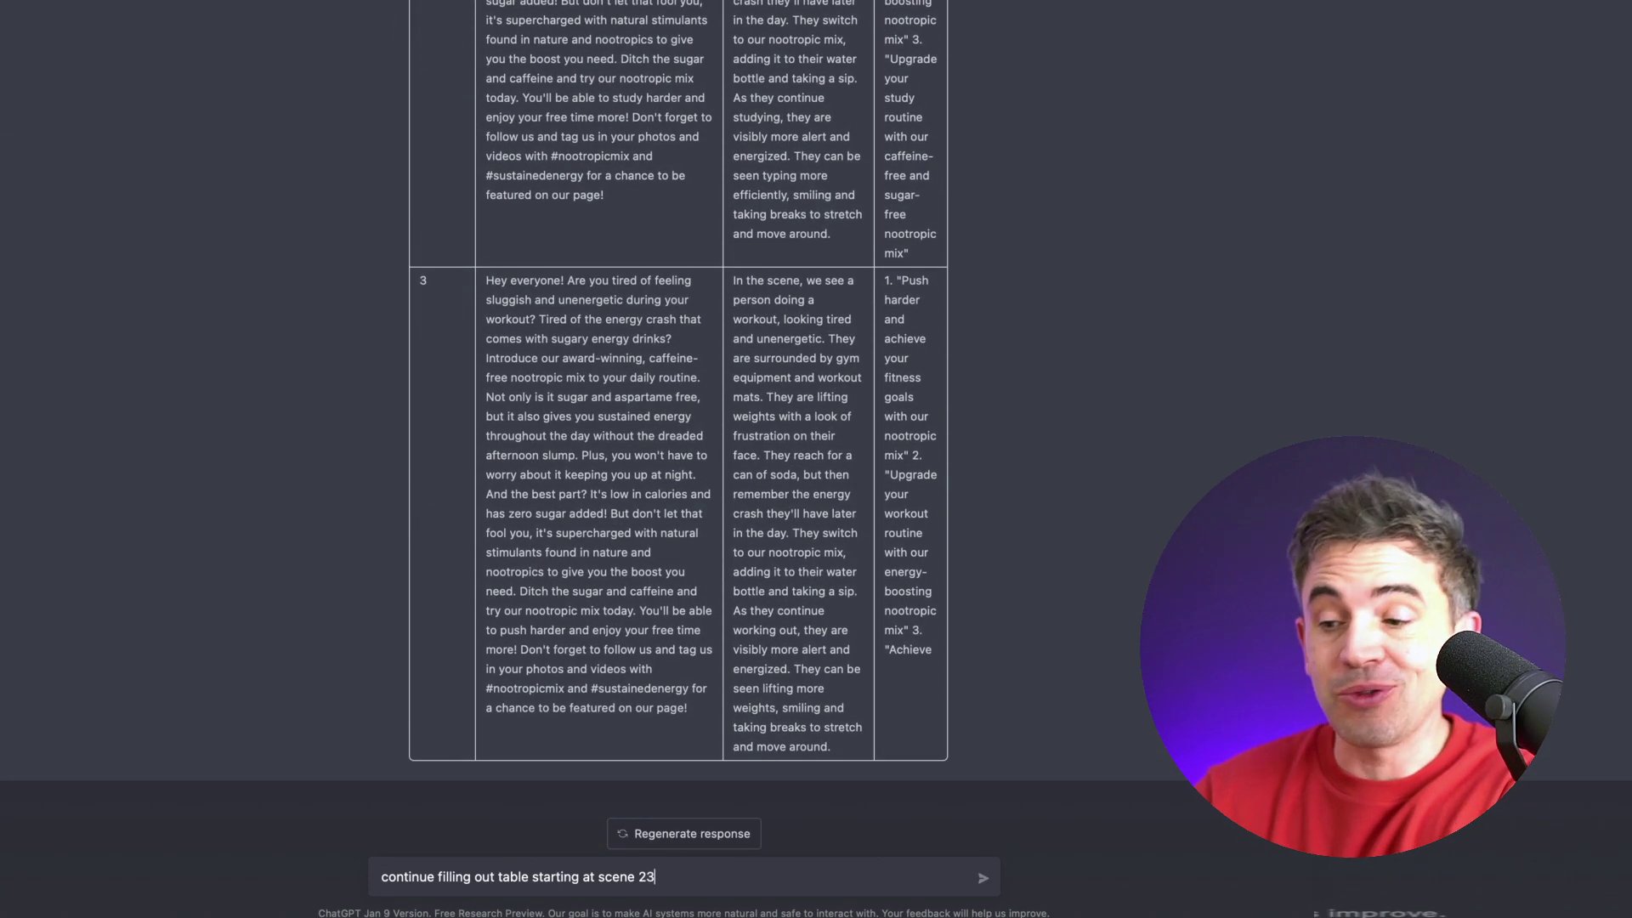